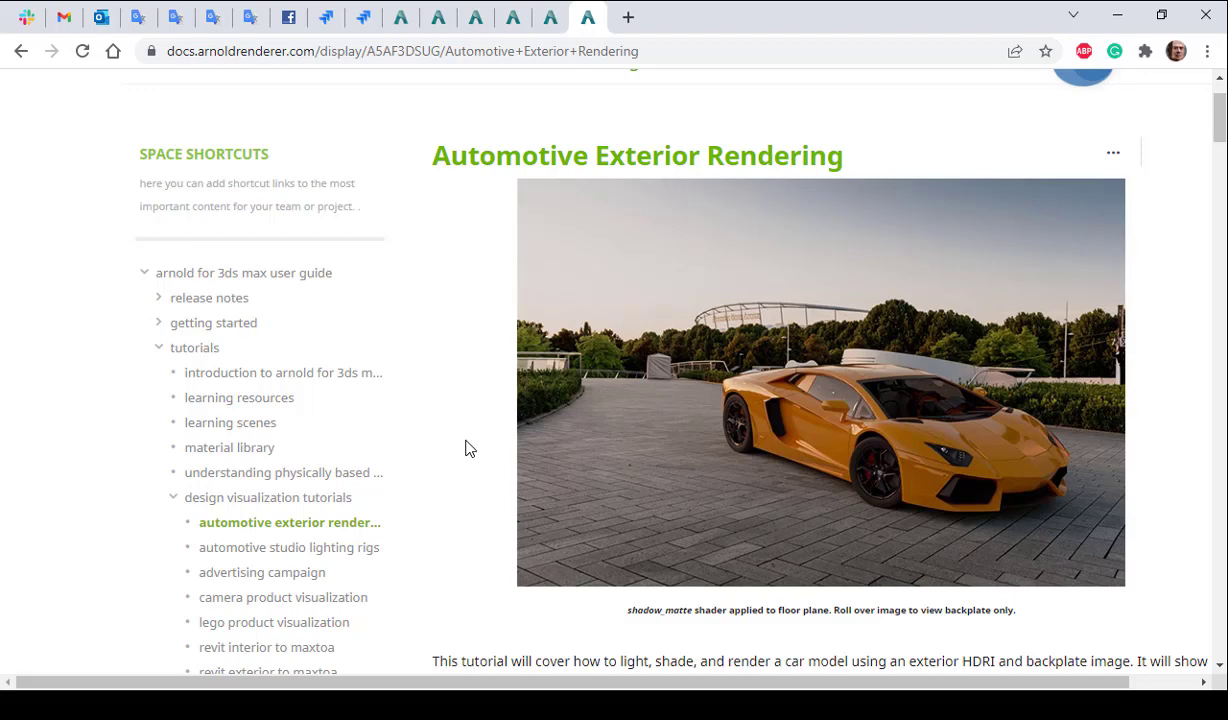
Look over the resource download links on the Automotive Exterior Rendering tutorial page and switch to 3ds Max
scroll(465, 448, down, 3)
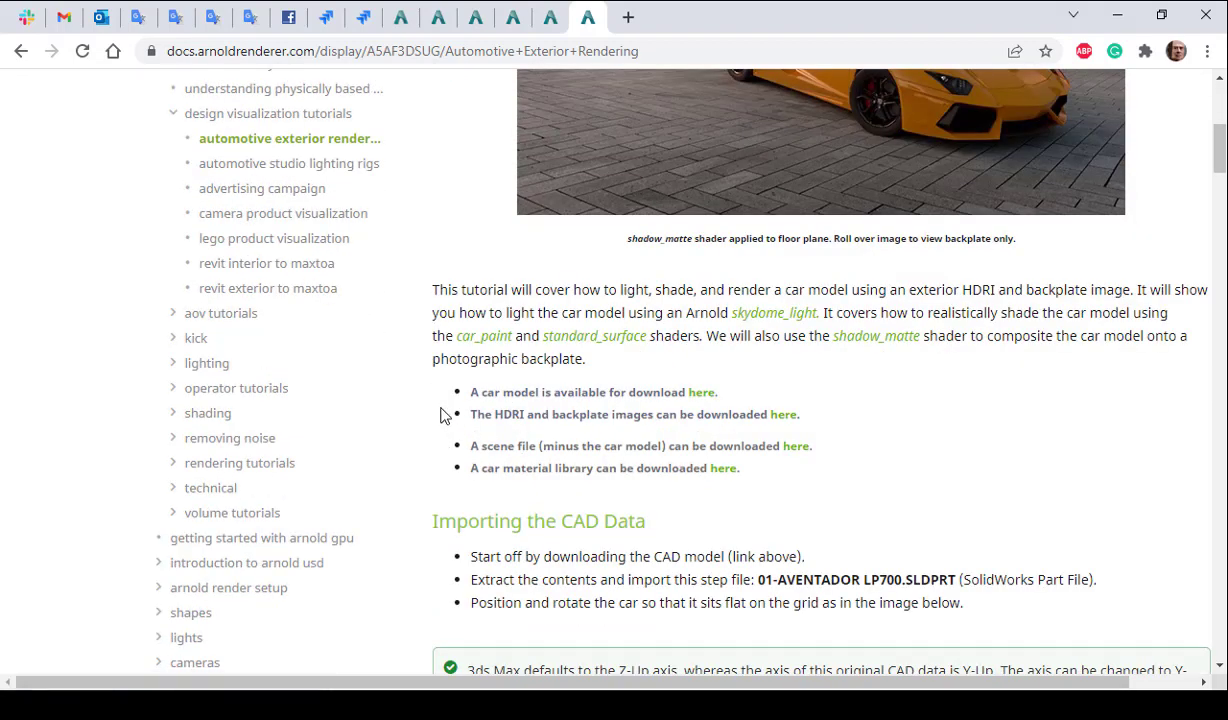
scroll(444, 415, up, 4)
key(alt+Tab)
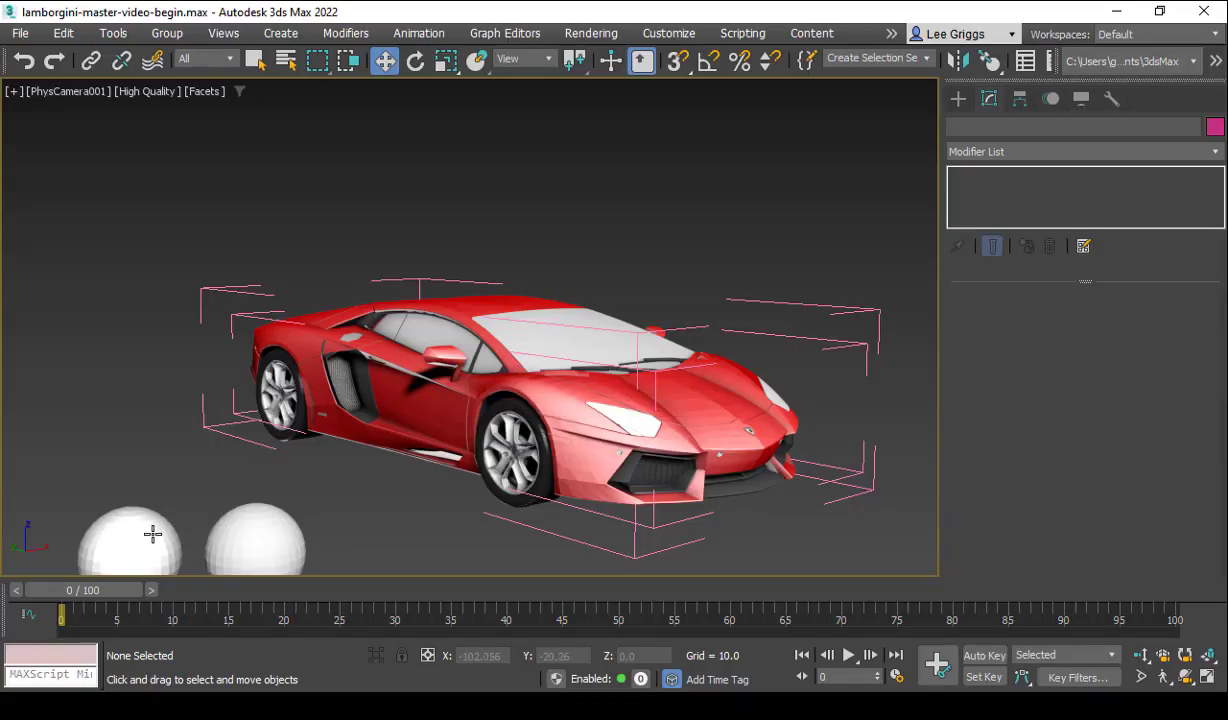
Open the Slate Material Editor and place the scene's backplate bitmap BACKPLATE-L-_NIK2854.TIF in the node view
click(595, 33)
mouse_move(738, 400)
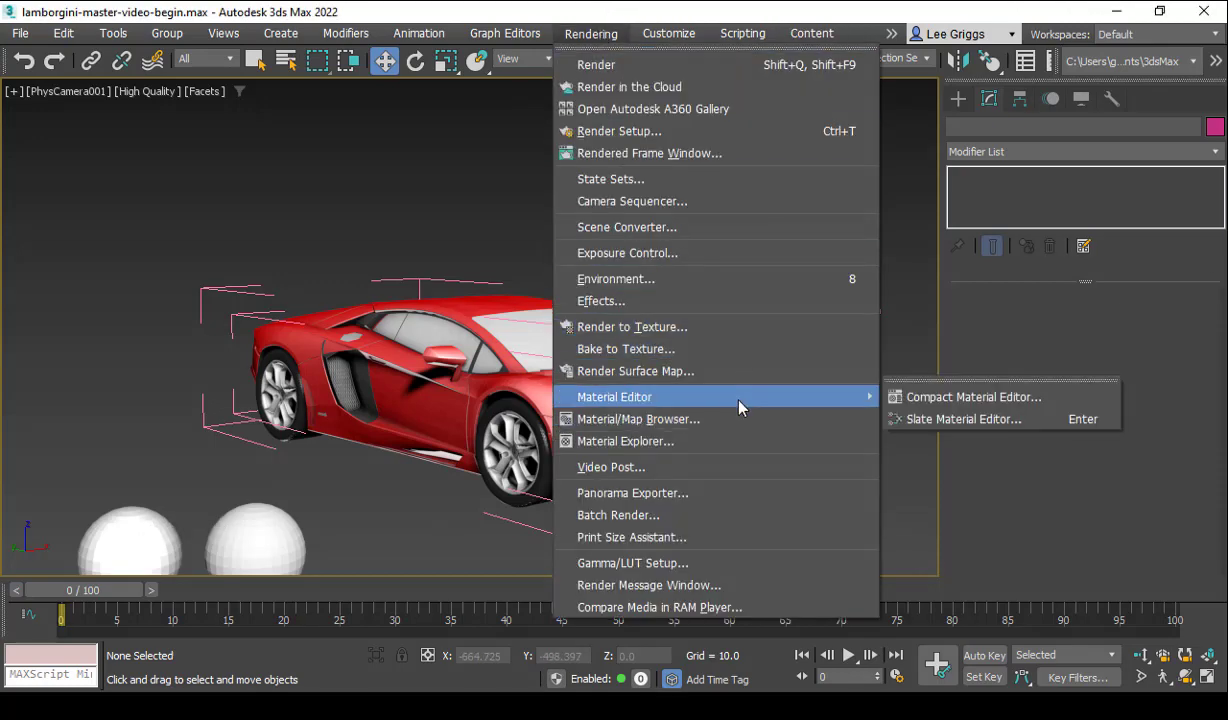
click(925, 419)
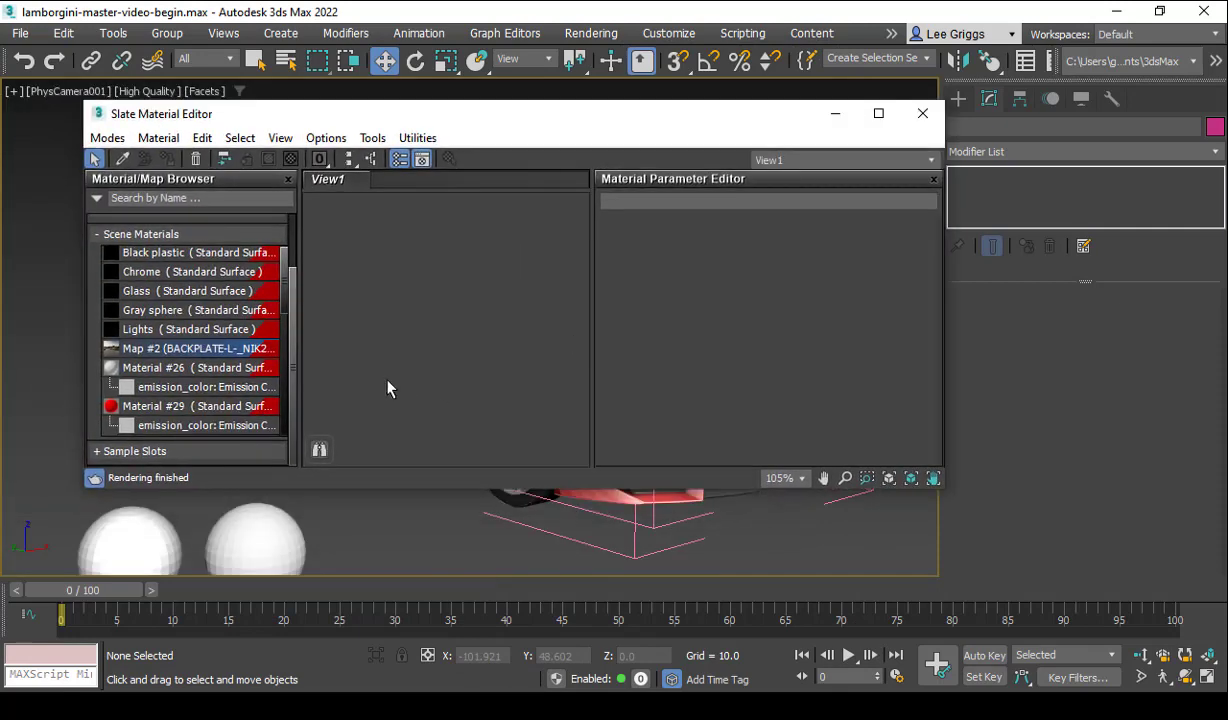
drag(174, 355, 408, 312)
click(469, 359)
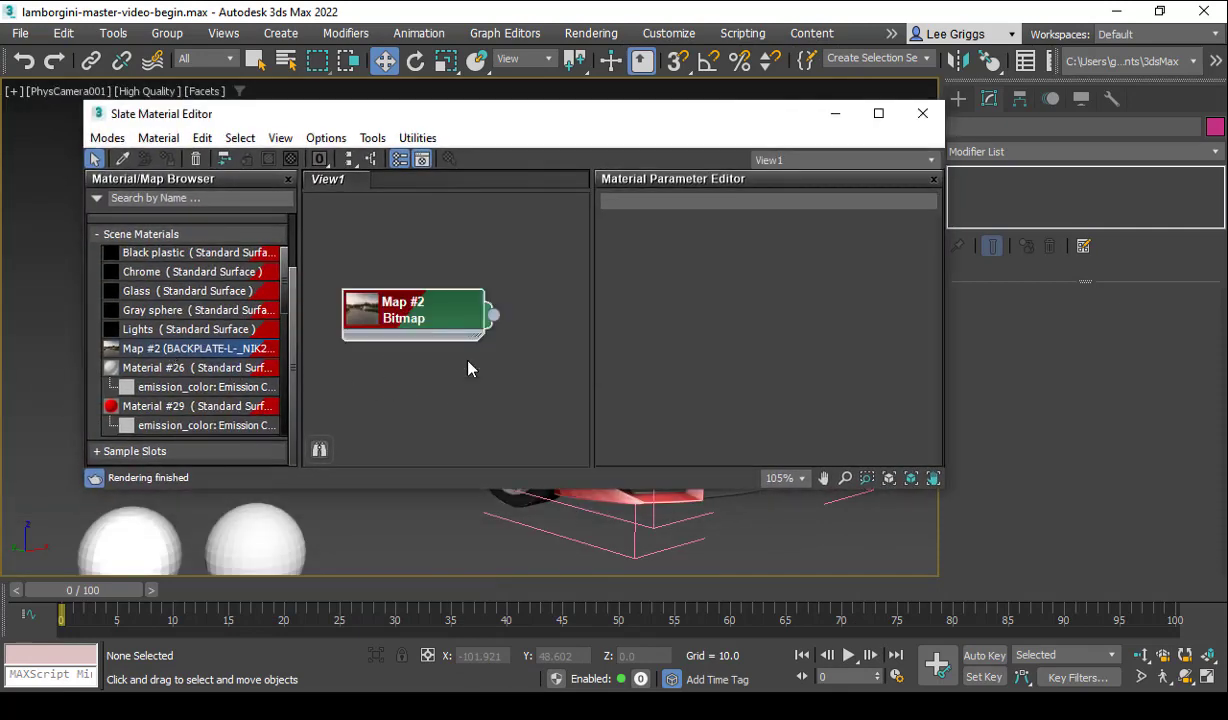
drag(480, 113, 362, 113)
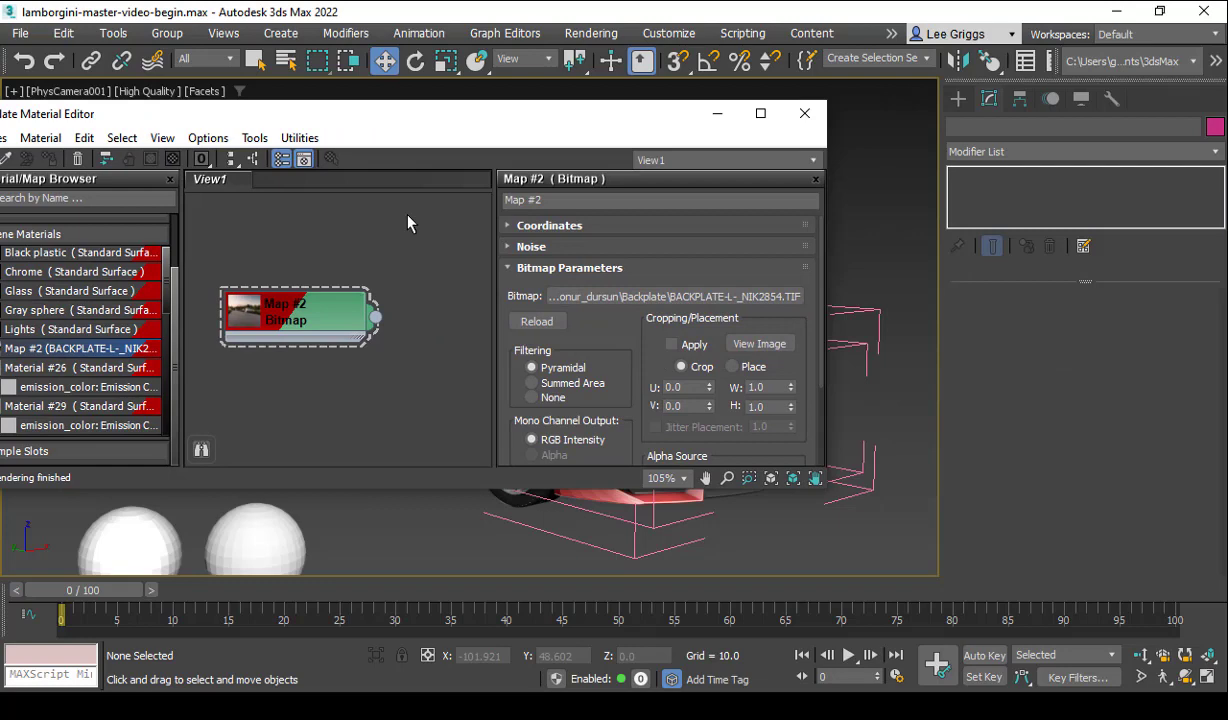
Set the Arnold render background source to Custom Map and assign the backplate bitmap Map #2 to it
key(F10)
scroll(886, 360, down, 10)
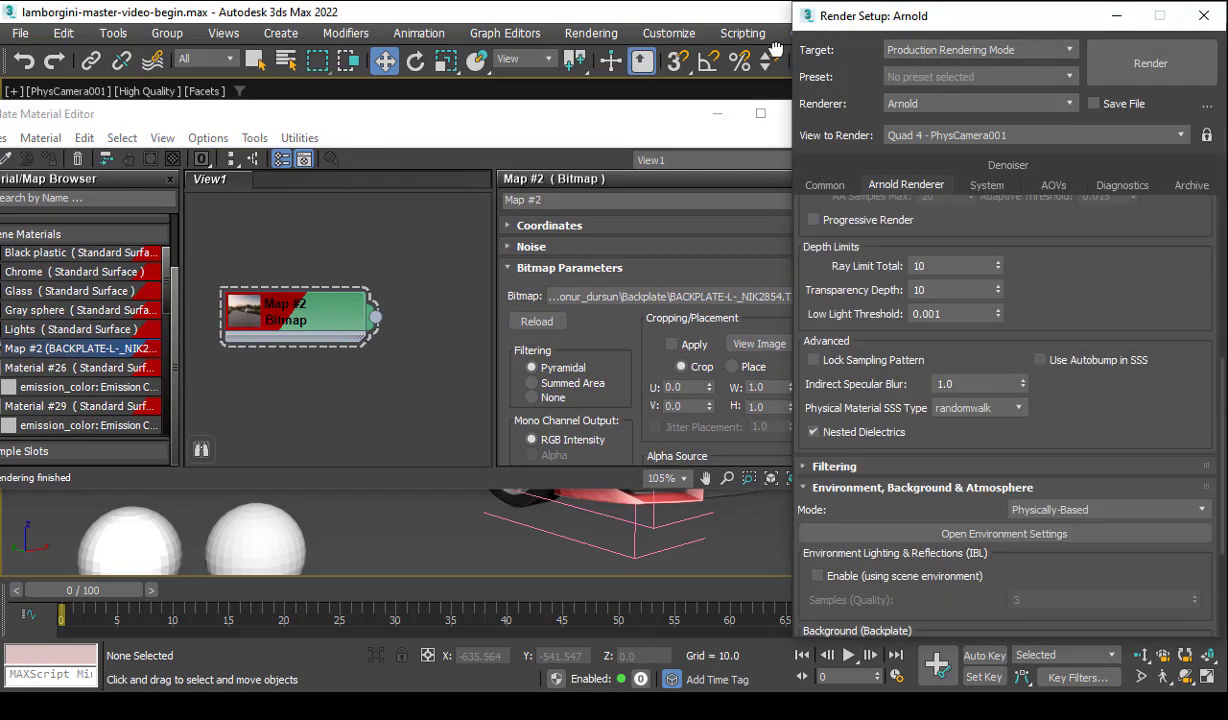
scroll(889, 446, down, 3)
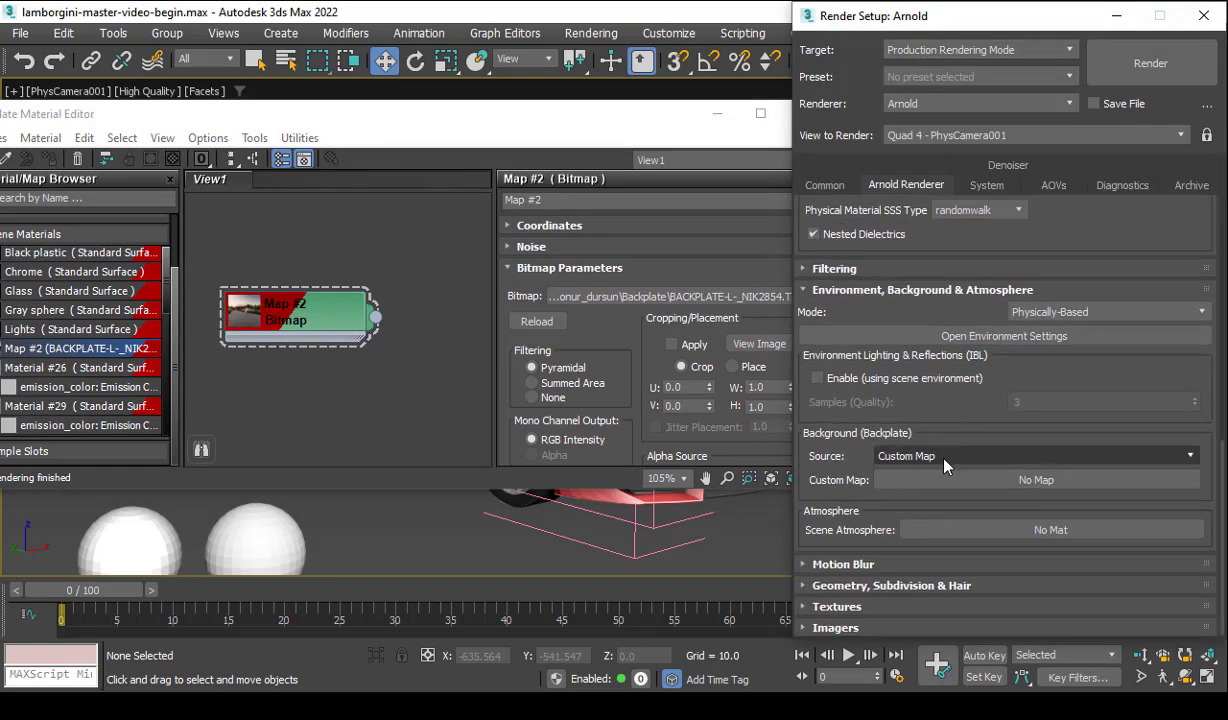
click(900, 456)
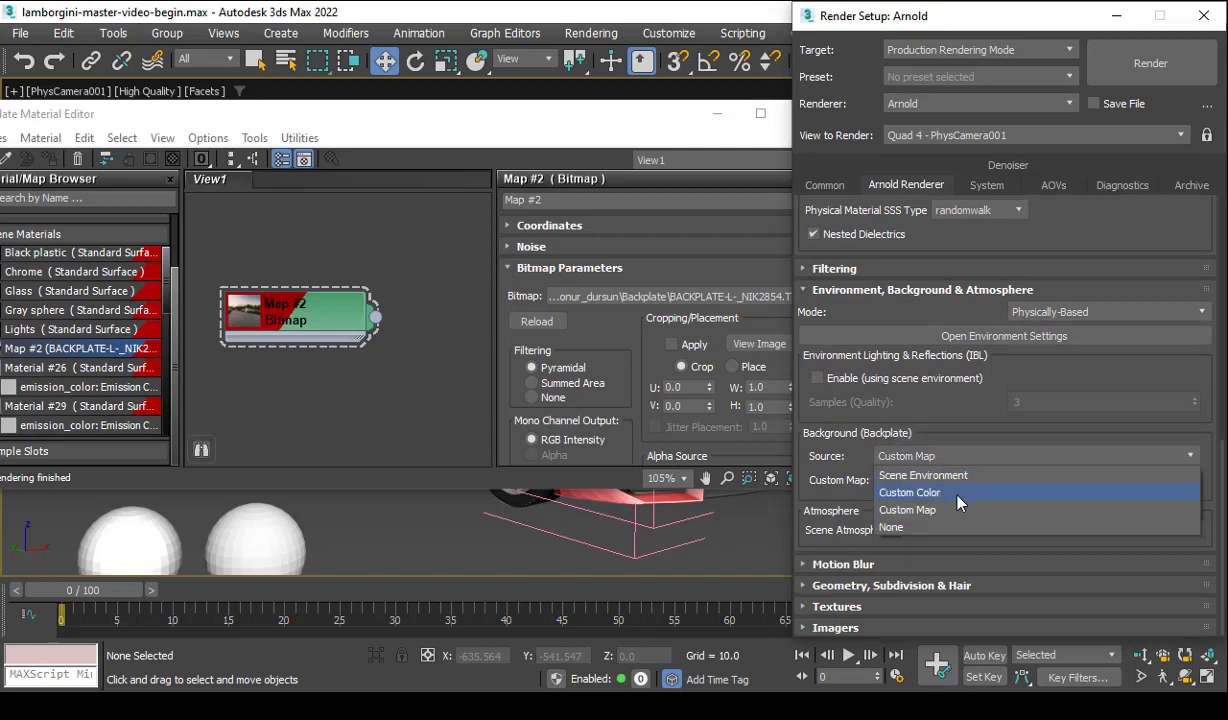
click(915, 511)
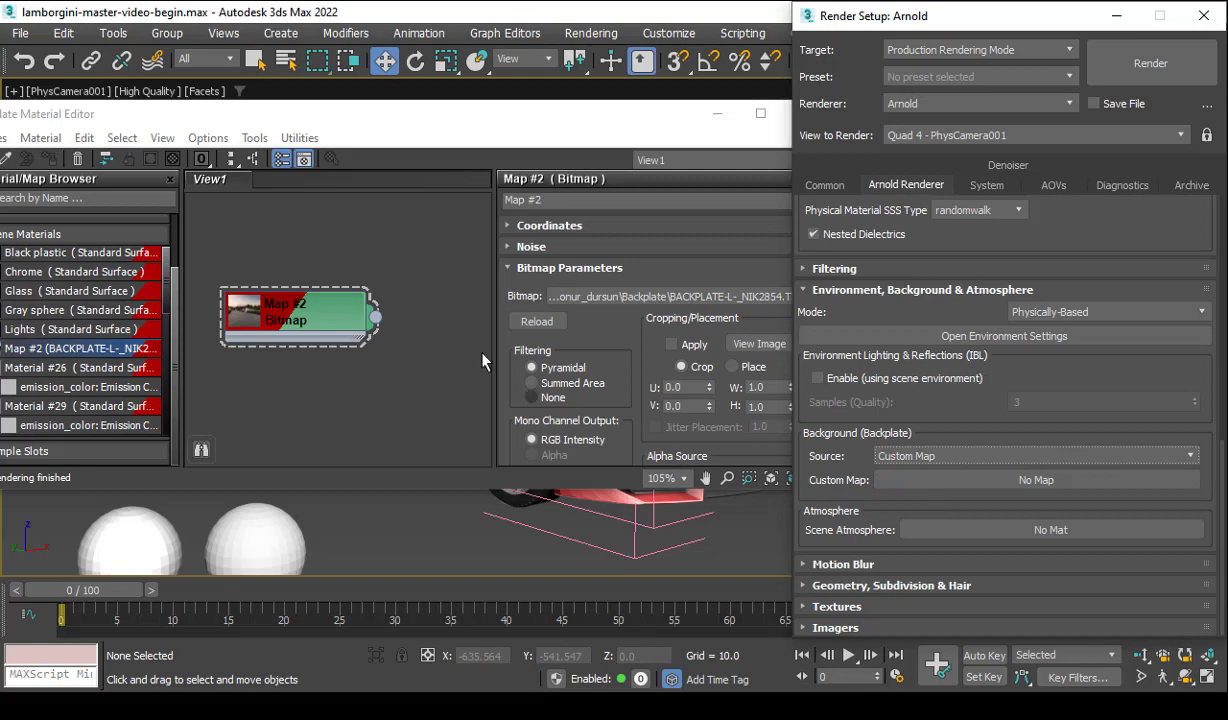
drag(380, 320, 914, 486)
click(956, 384)
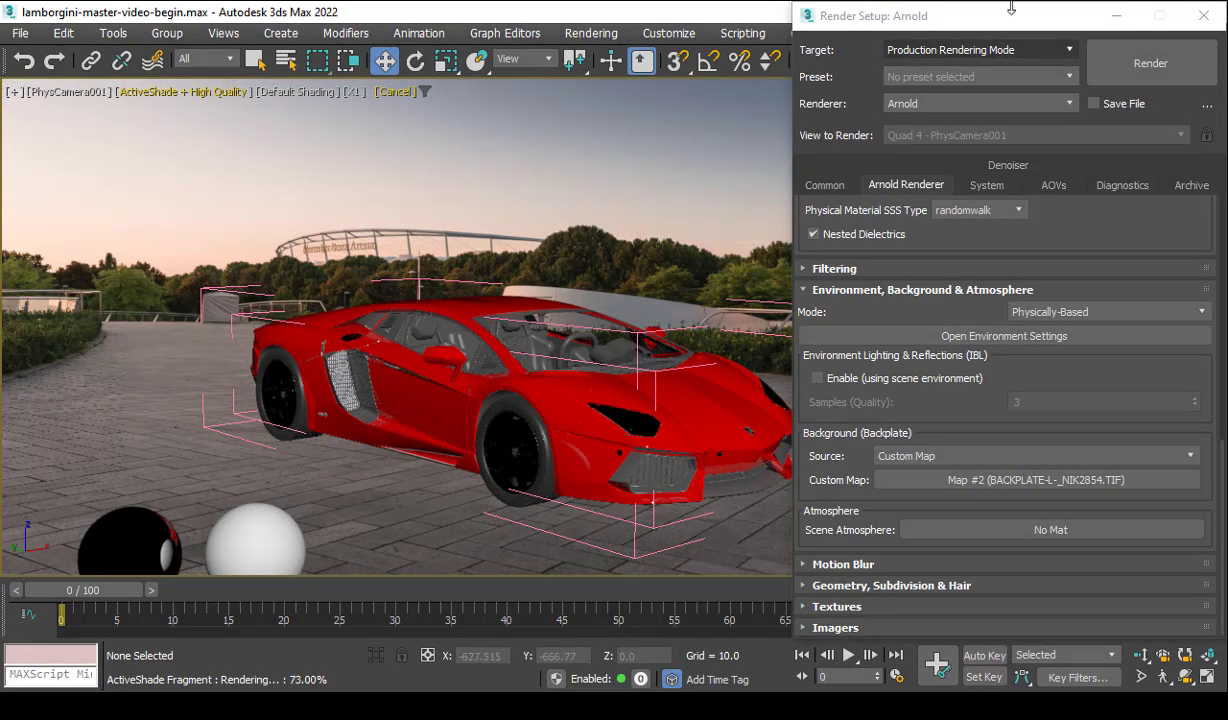
click(1204, 17)
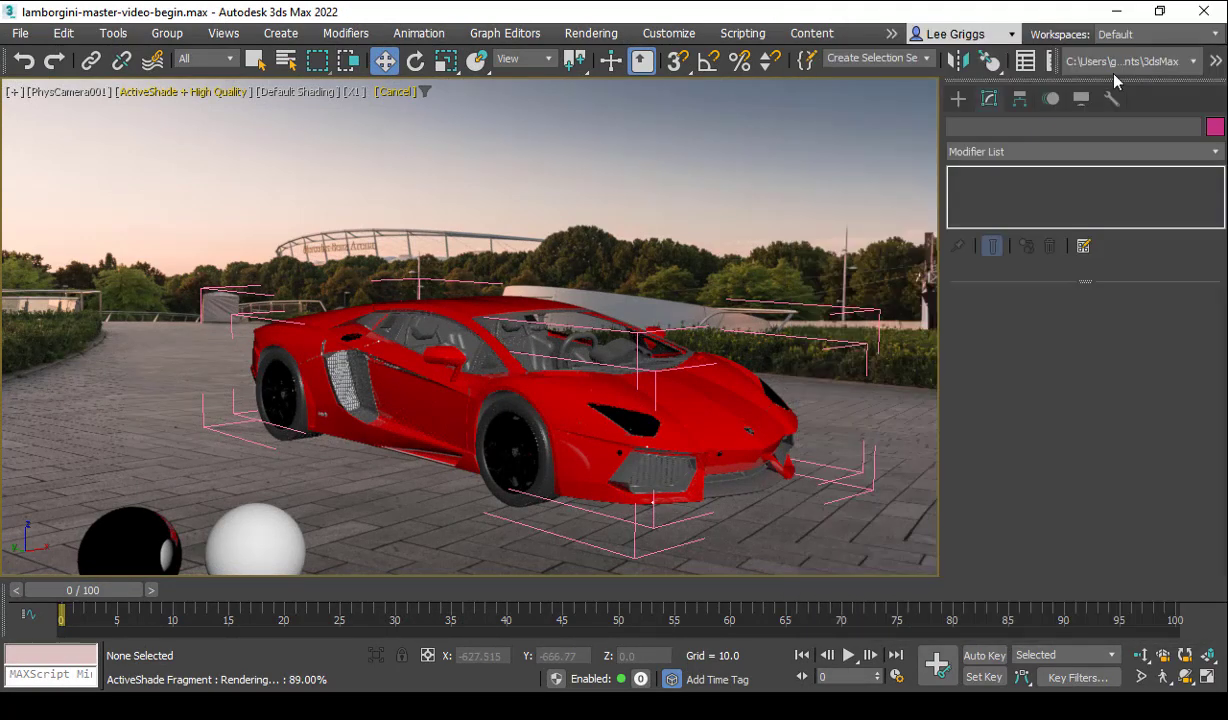
Create an Arnold light of type Skydome beside the front of the car
click(958, 99)
click(1007, 129)
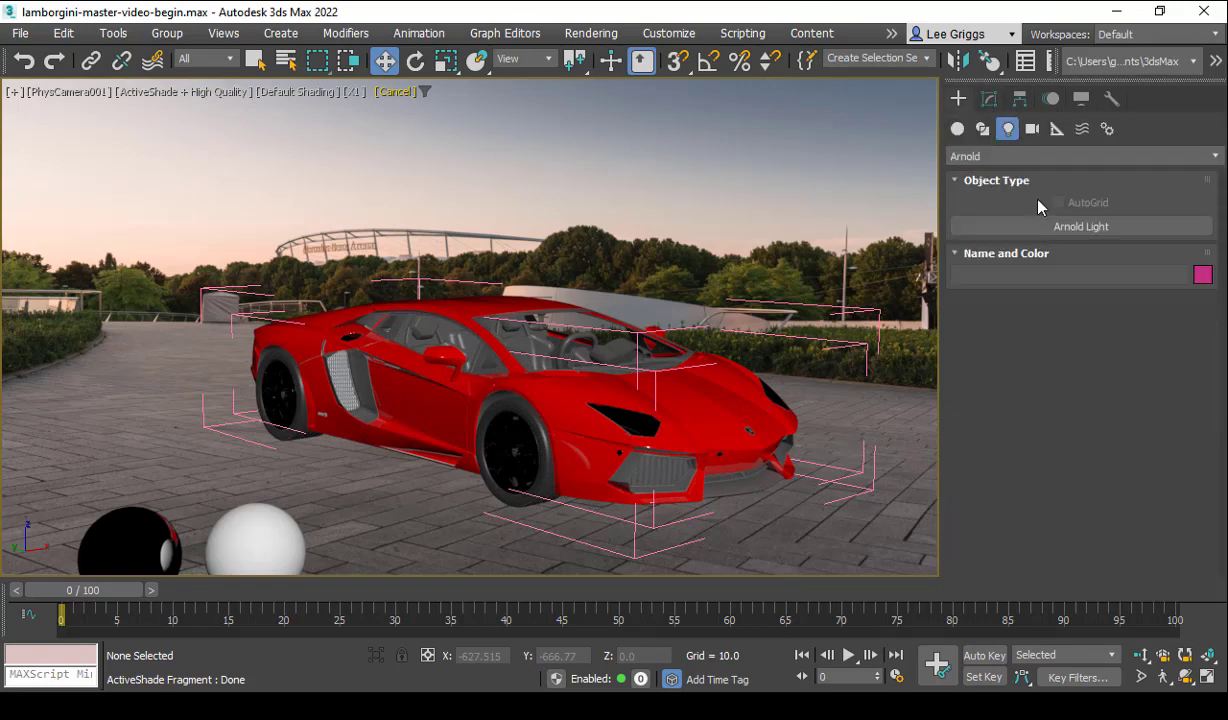
click(1056, 228)
click(841, 405)
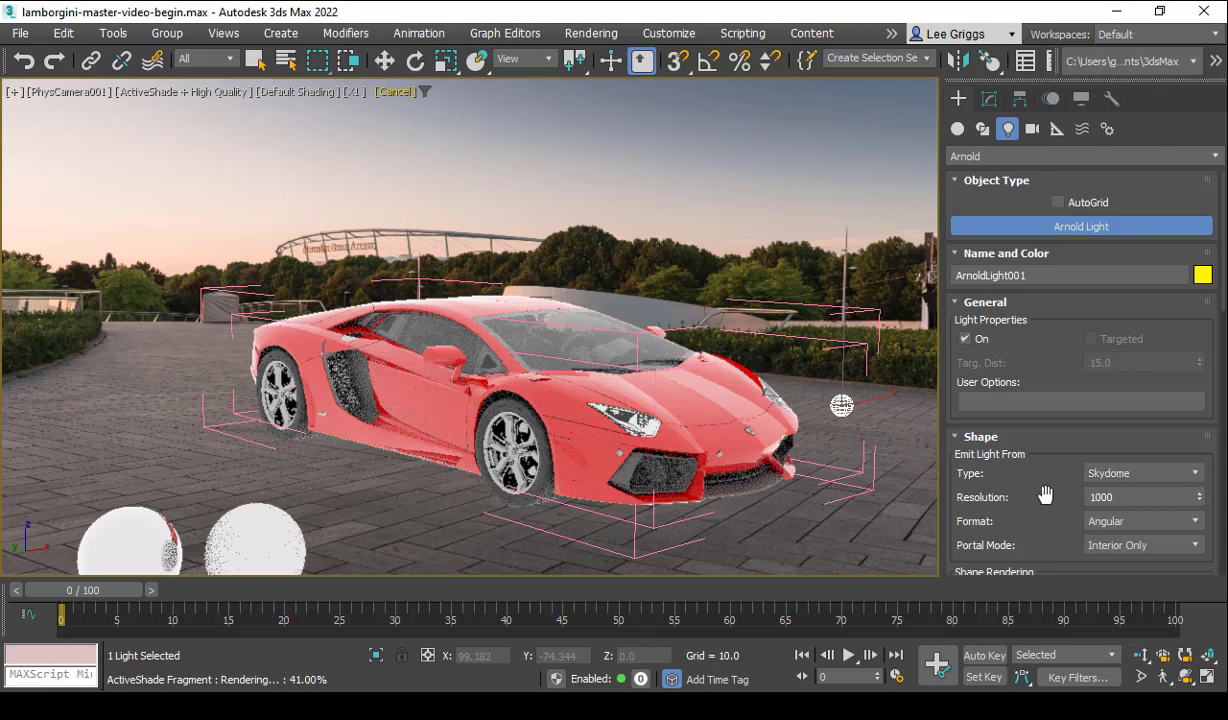
drag(1050, 509, 1034, 145)
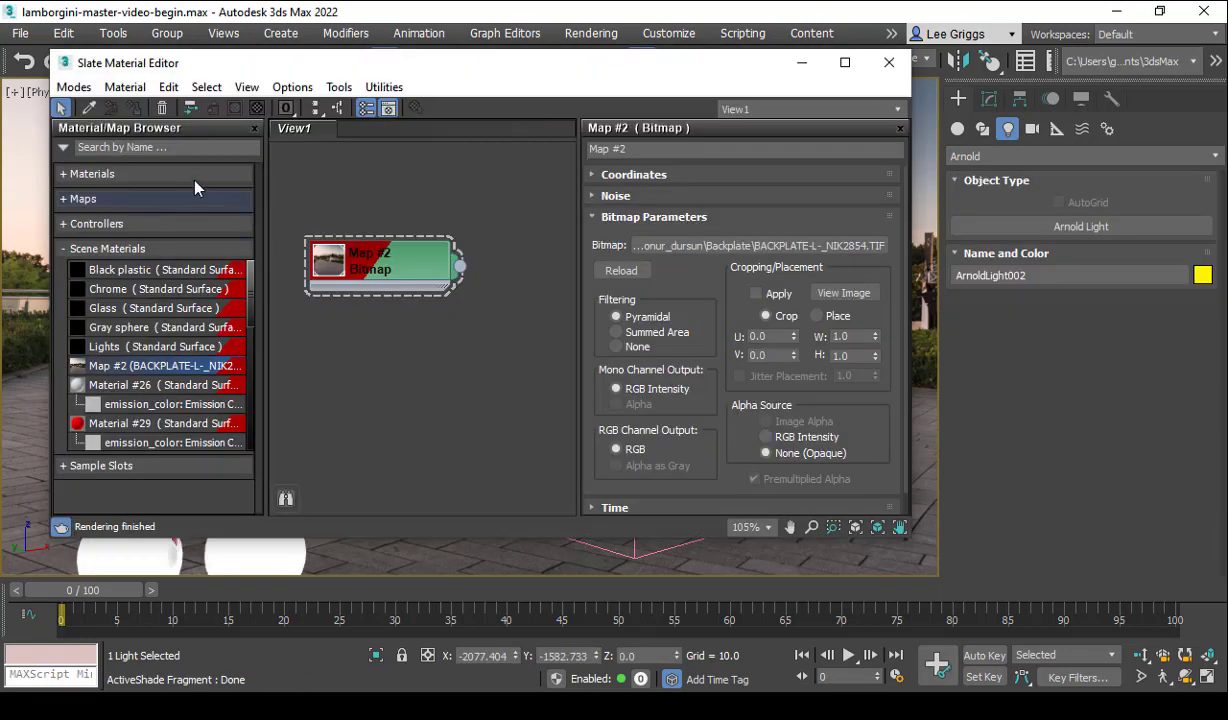
Search the map browser for "hdr" and add an HDRI Environment map using DA-STR-MB1-HDR-B-4K-SPEED+96.exr to the node view
click(125, 148)
text(hdr)
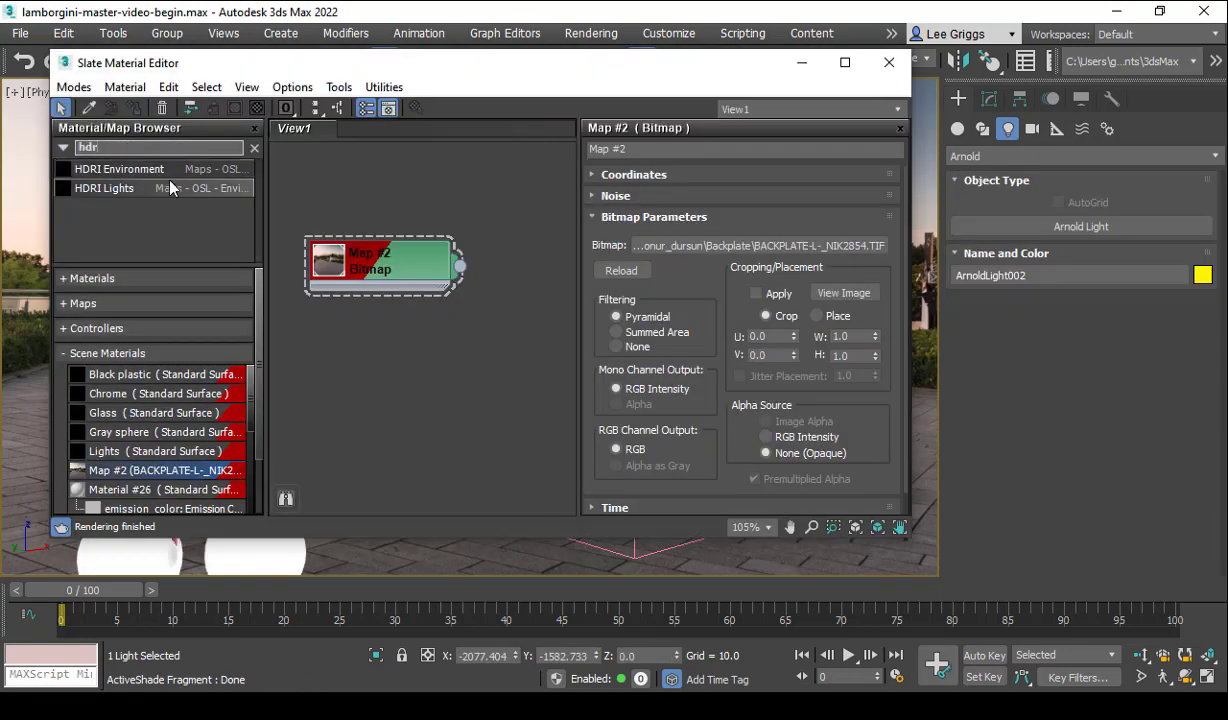
drag(133, 171, 188, 196)
drag(421, 393, 452, 383)
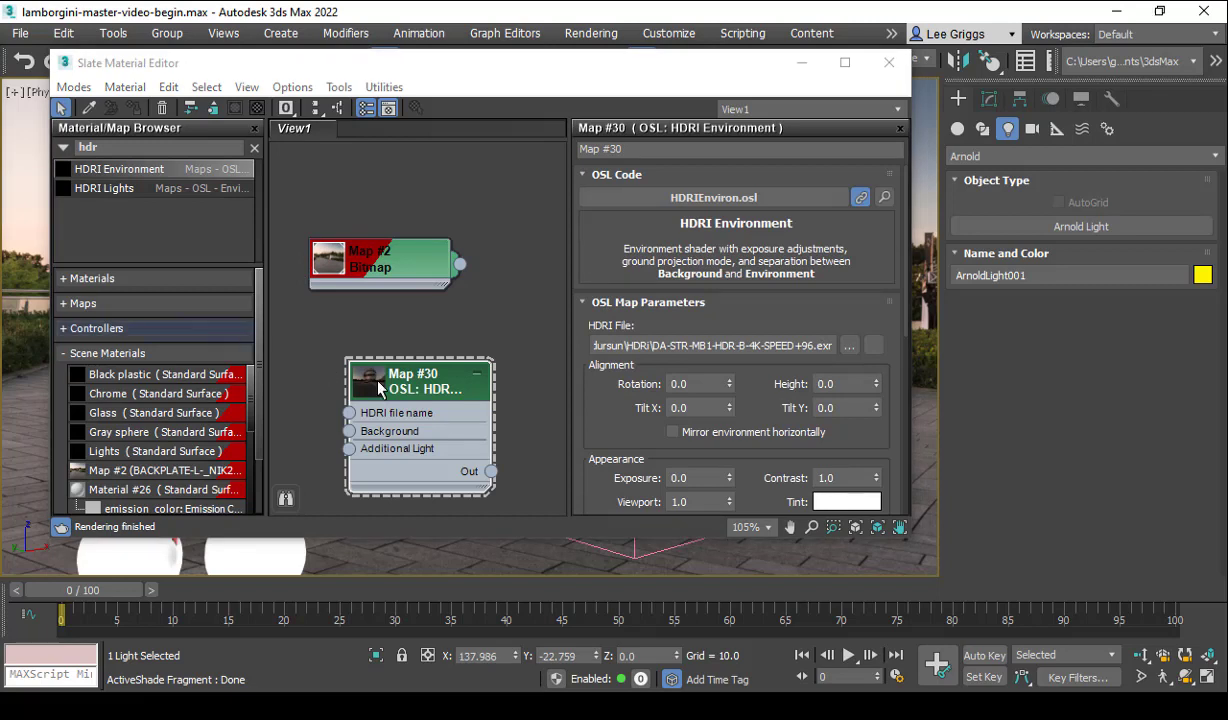
Connect the HDRI Environment map's output to the skydome light's color texture as an instance
click(989, 99)
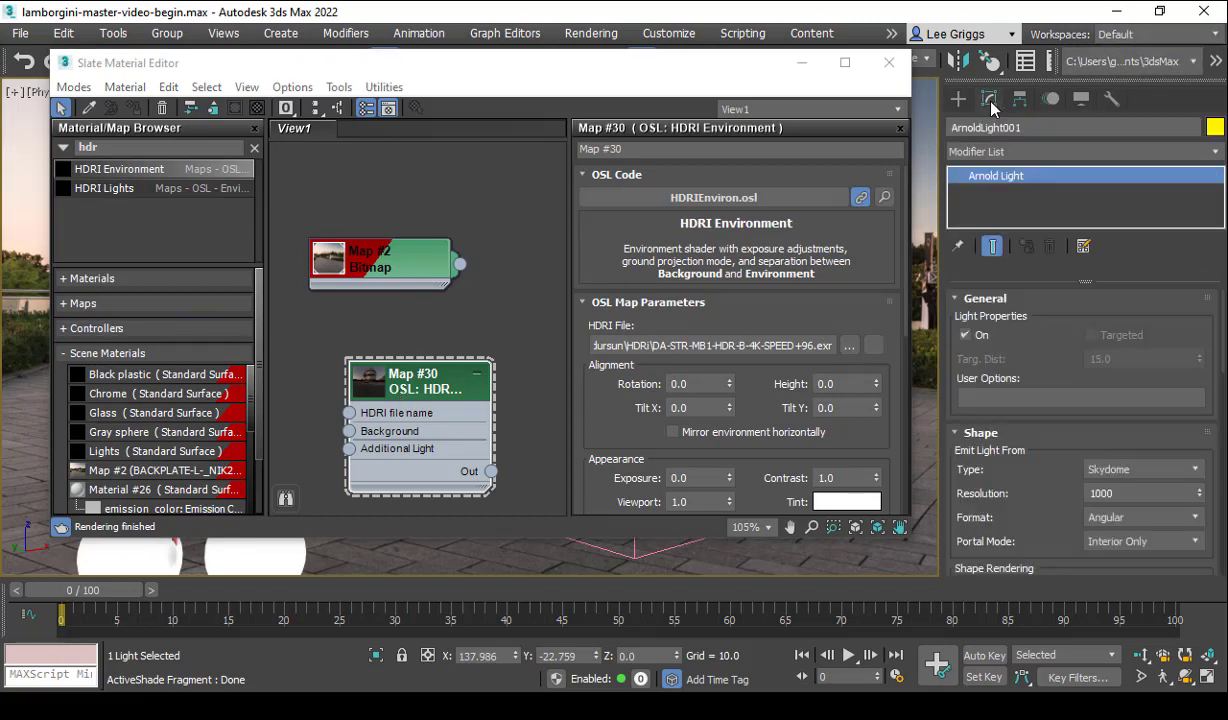
drag(1029, 449, 1013, 122)
drag(489, 475, 1050, 403)
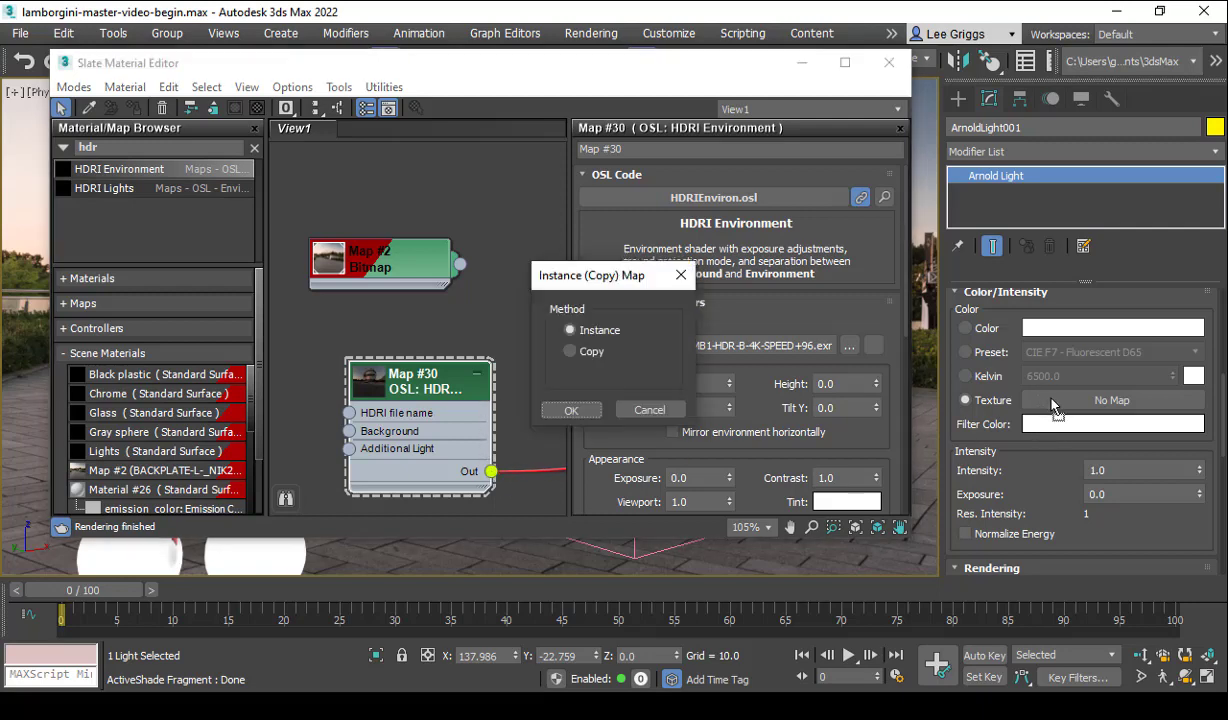
click(560, 405)
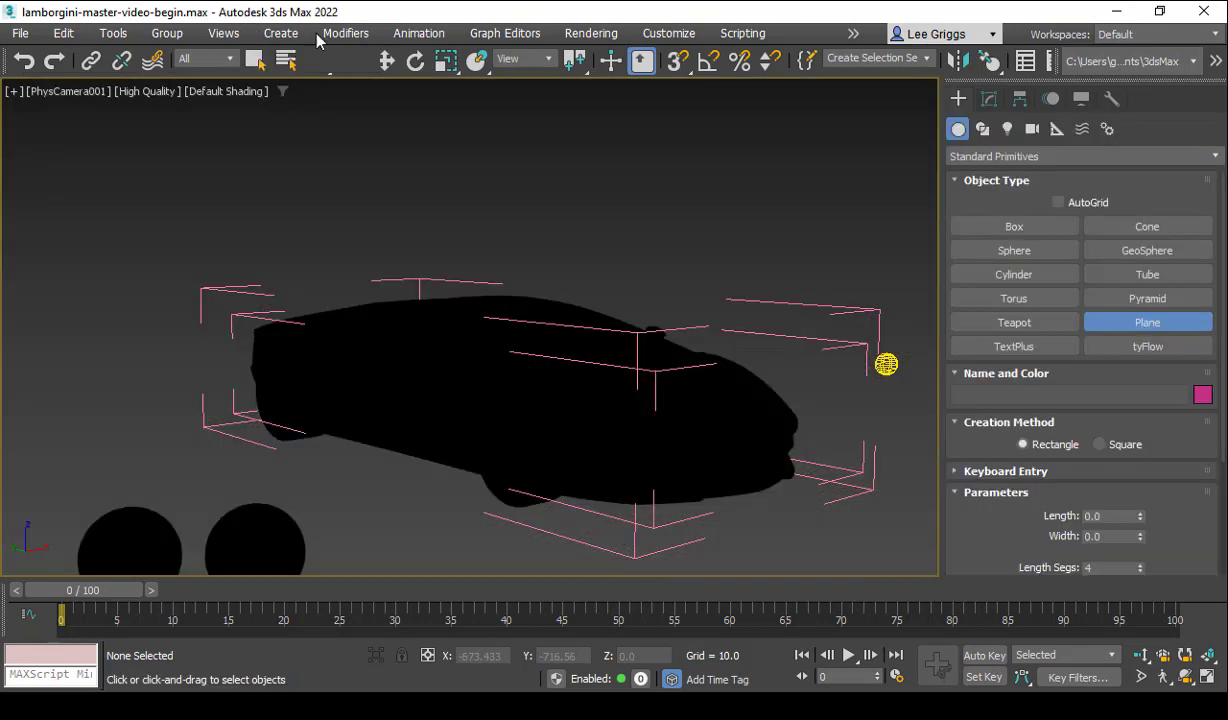
Create a ground plane about 233 by 284 units beneath the car and scale it up uniformly to about 268%
click(281, 33)
mouse_move(320, 70)
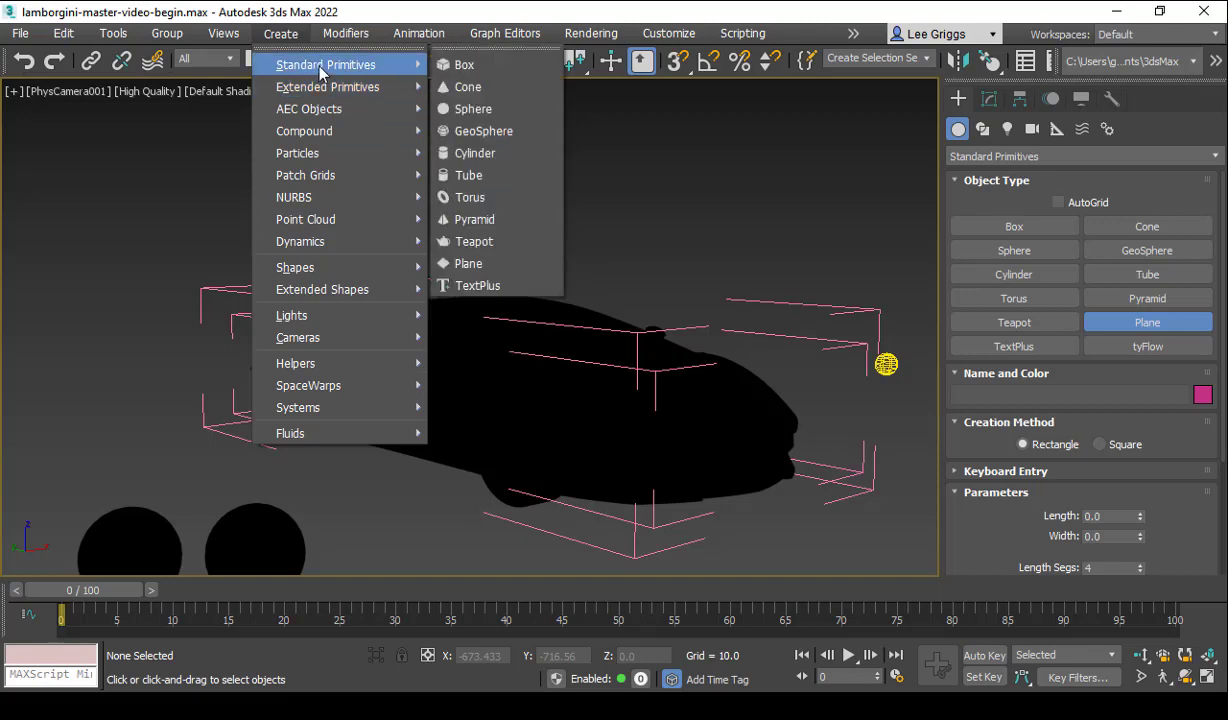
click(470, 264)
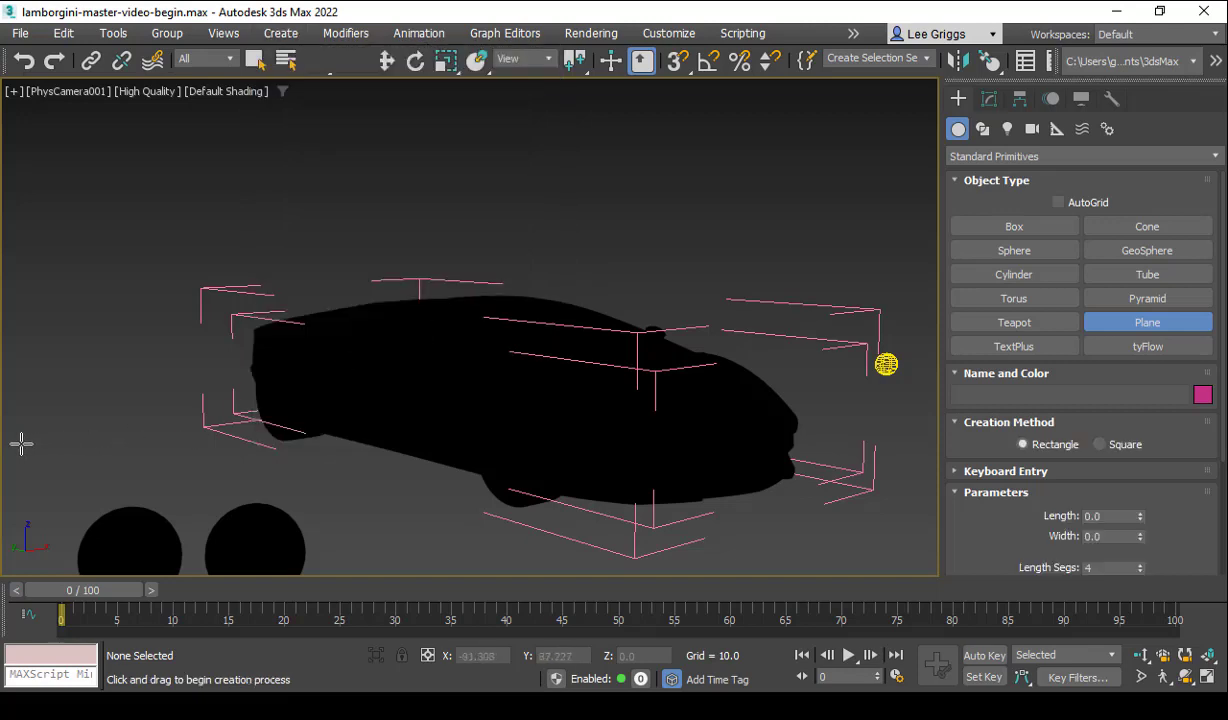
drag(14, 446, 1227, 441)
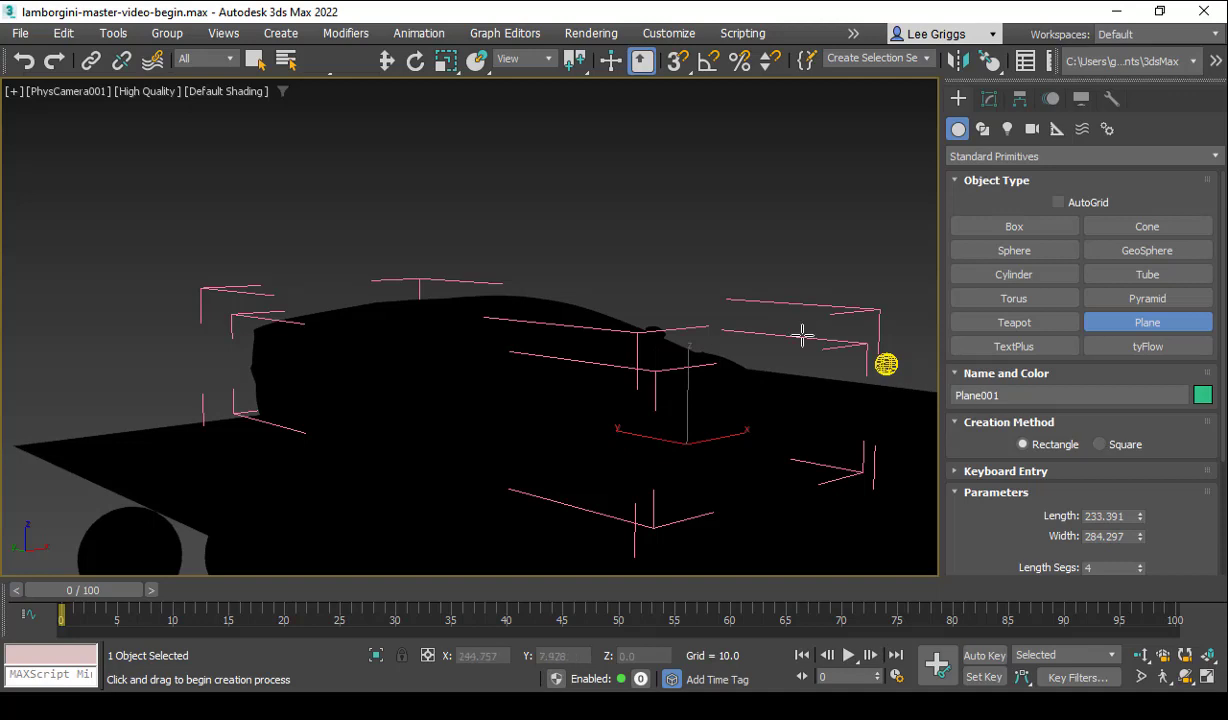
click(445, 61)
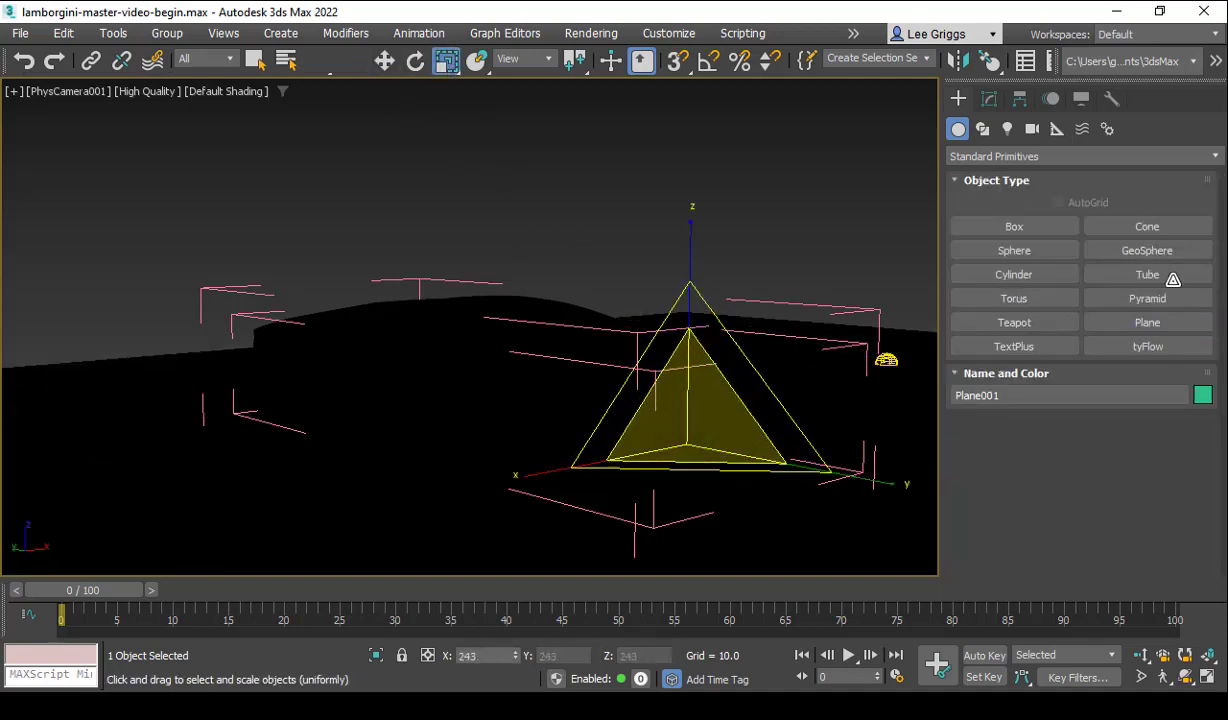
drag(1173, 280, 1166, 266)
Search the material browser for "shadow" and add a Shadow Matte map to the node view
key(m)
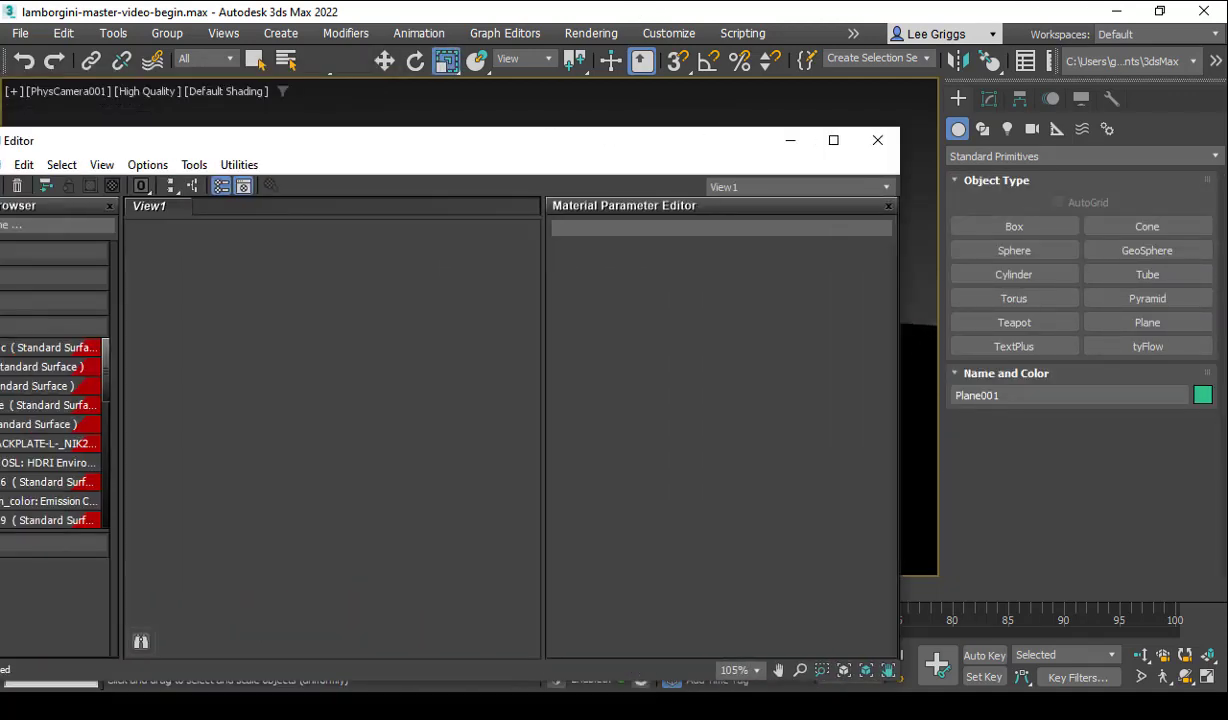
text(sh)
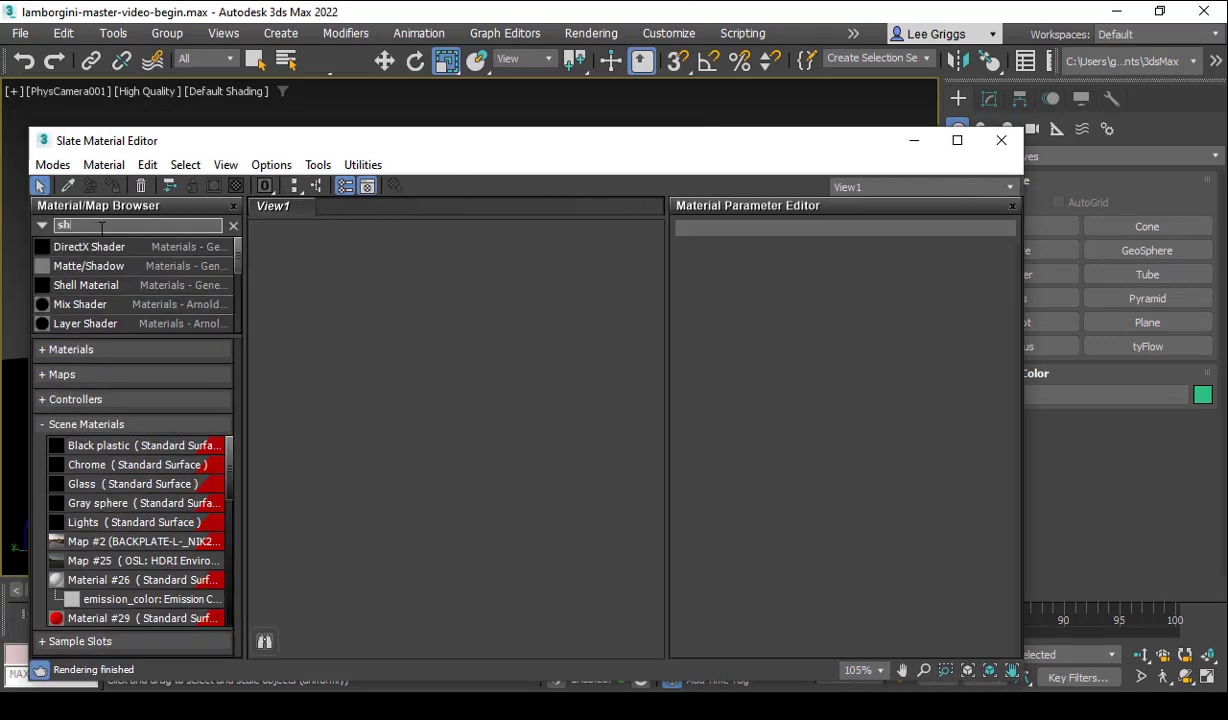
text(odow)
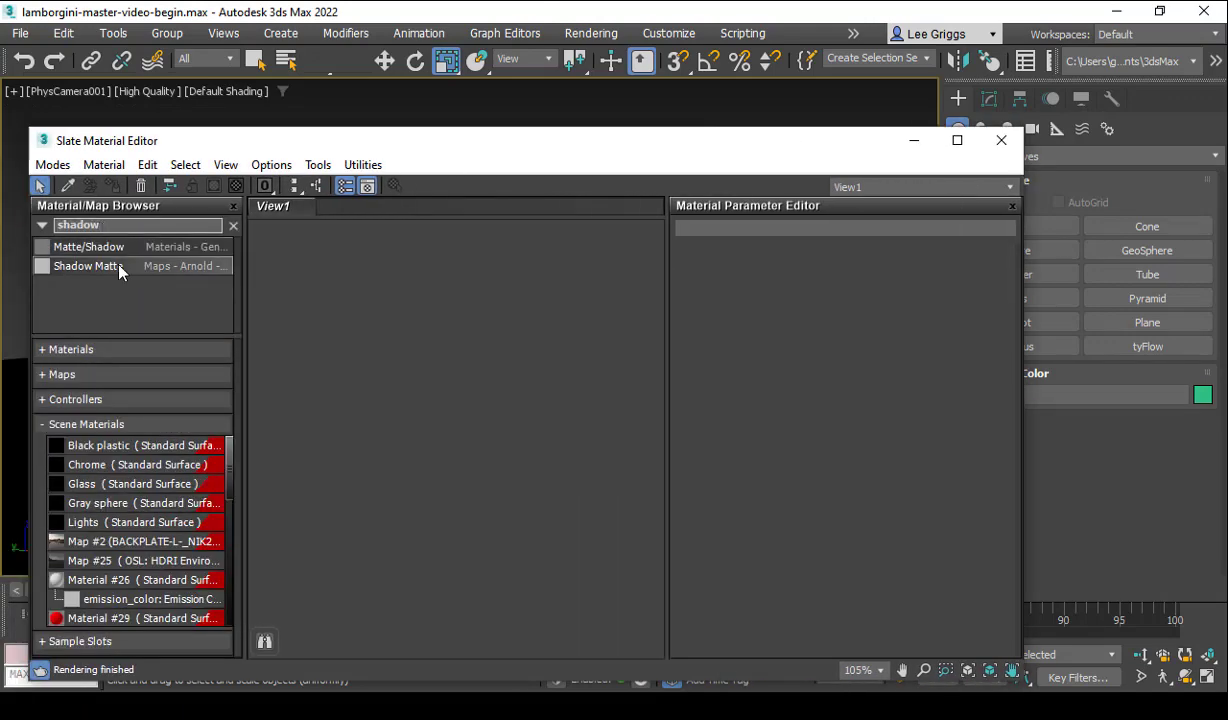
drag(118, 265, 630, 332)
Add a Map to Material node and connect the Shadow Matte map to its Texture Map input
text(map)
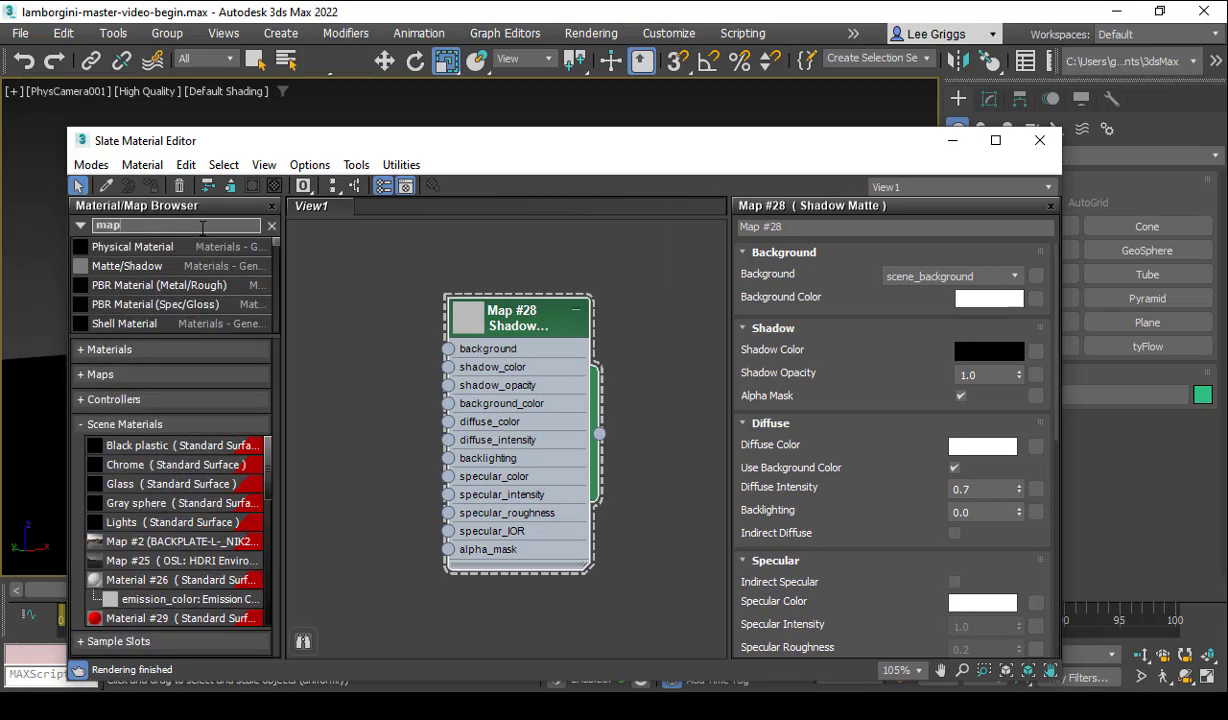
drag(150, 247, 592, 380)
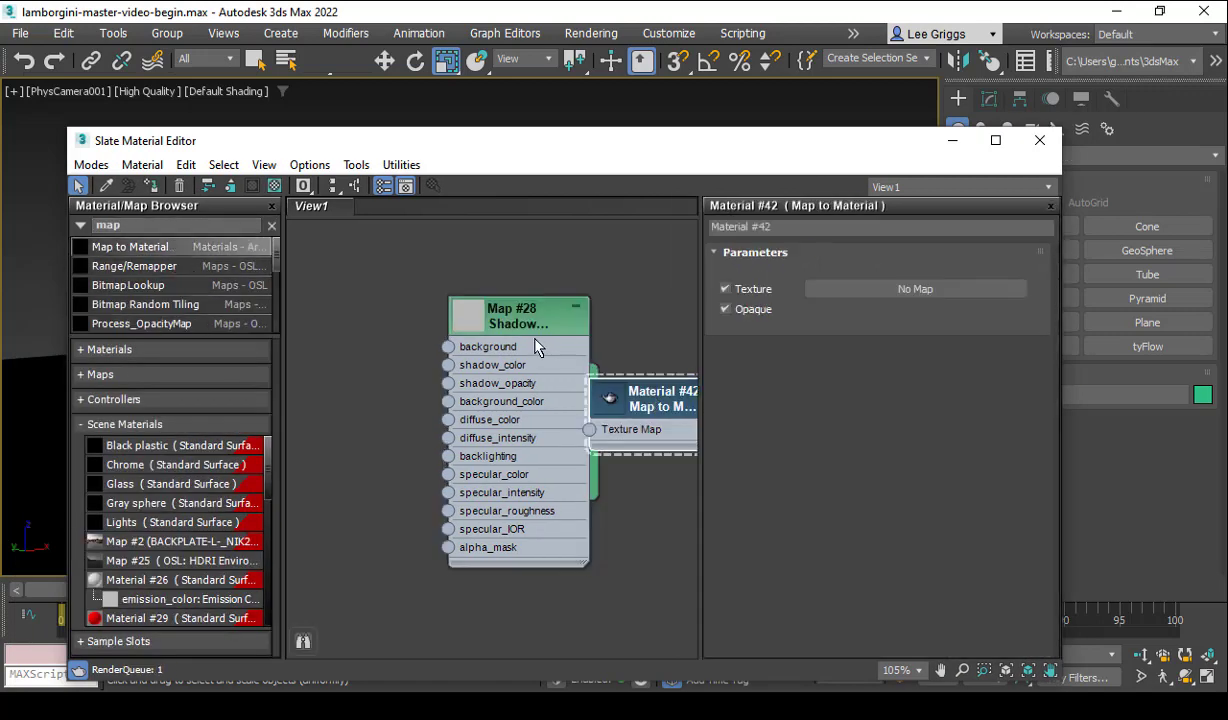
drag(497, 312, 374, 309)
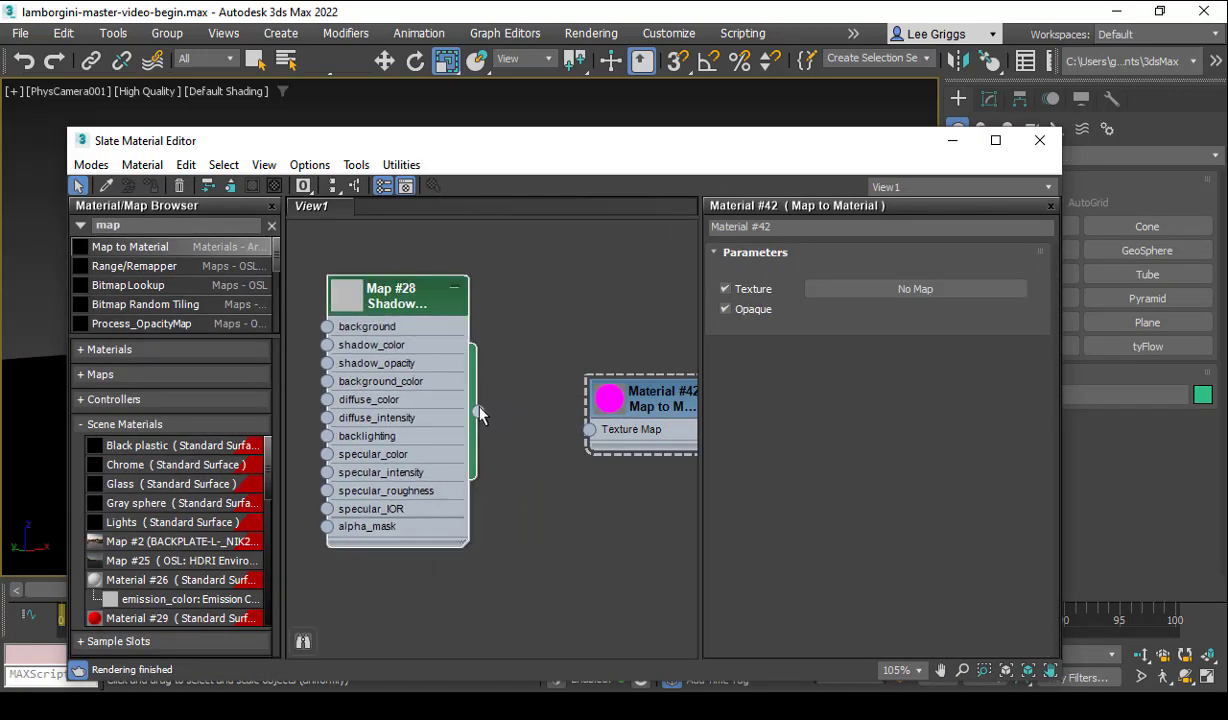
drag(582, 440, 589, 429)
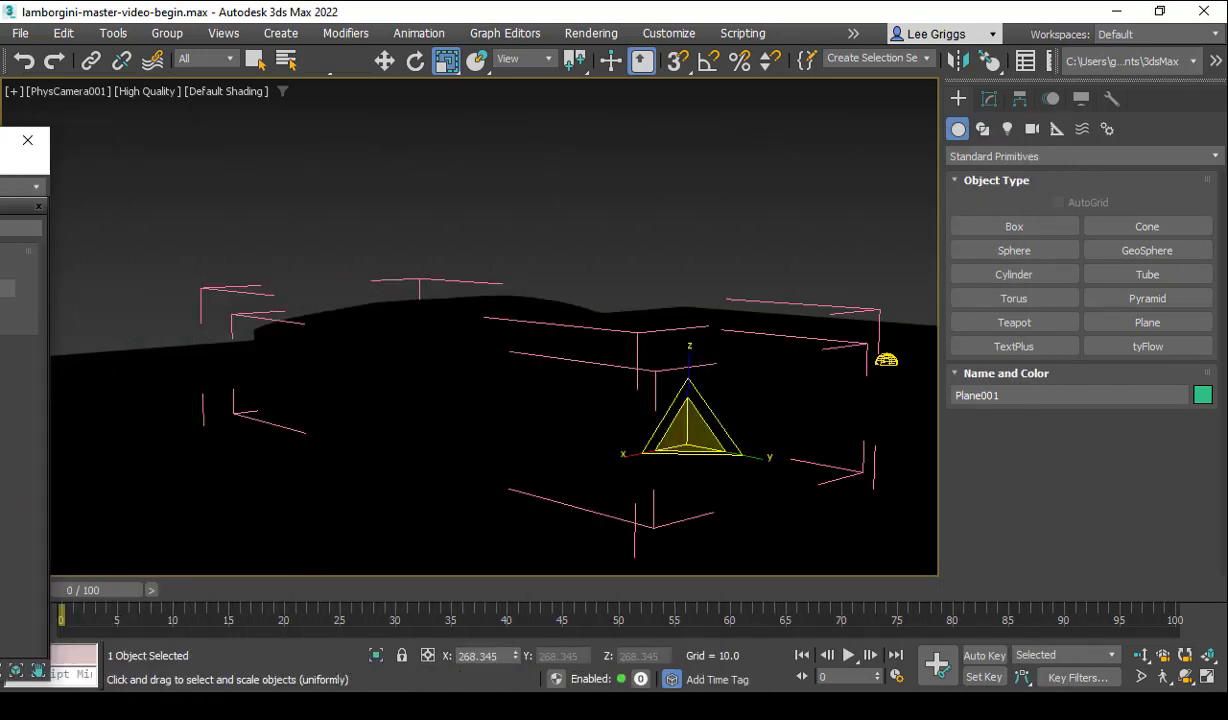
drag(28, 333, 0, 328)
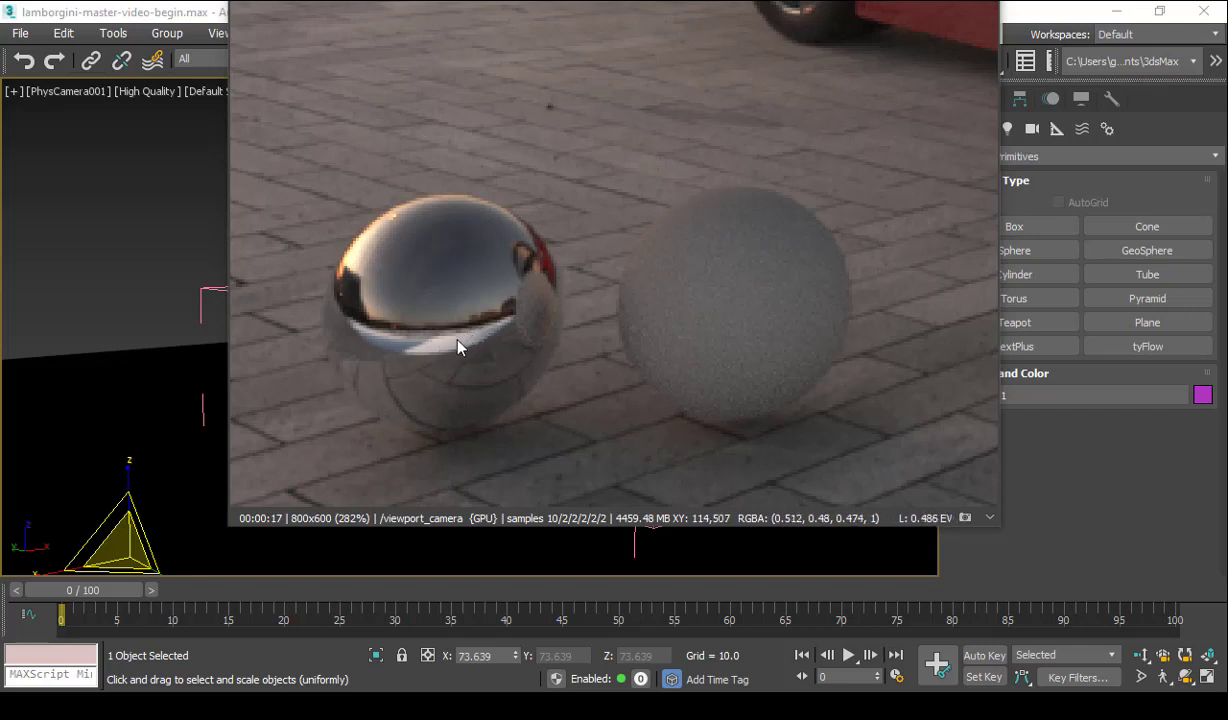
Rearrange the material nodes, moving the Image and HDRI Environment maps away from the Shadow Matte and Map to Material pair
key(q)
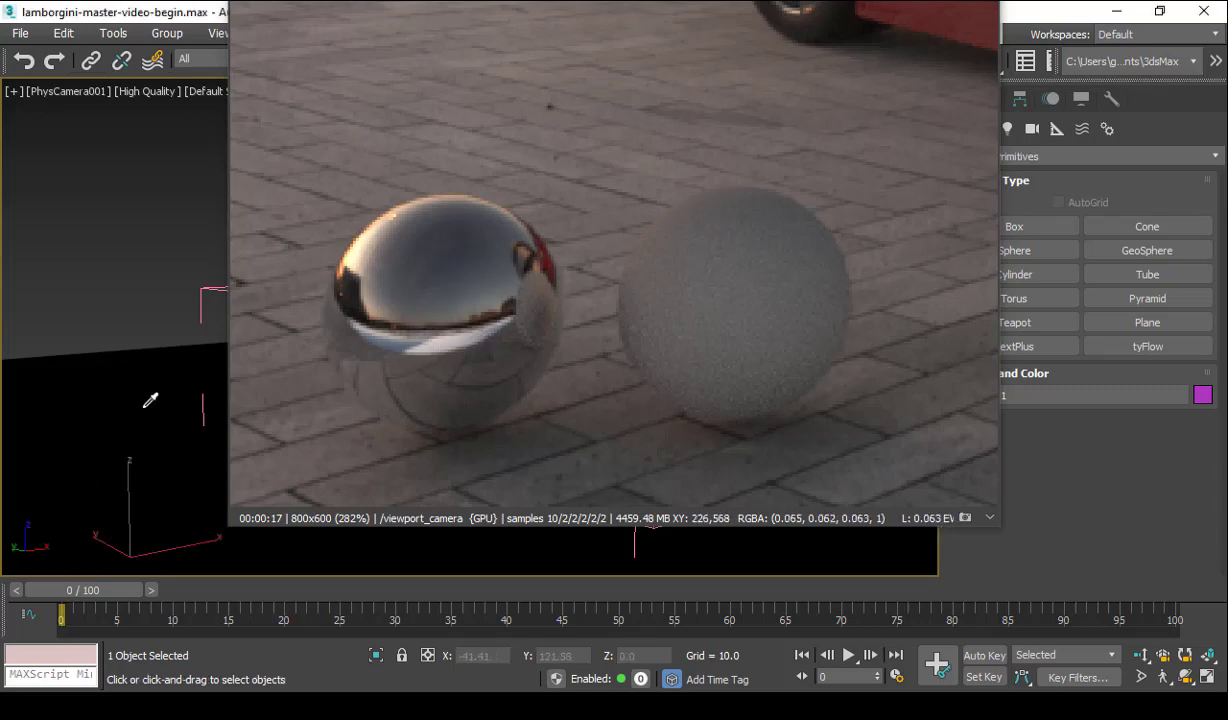
key(w)
key(m)
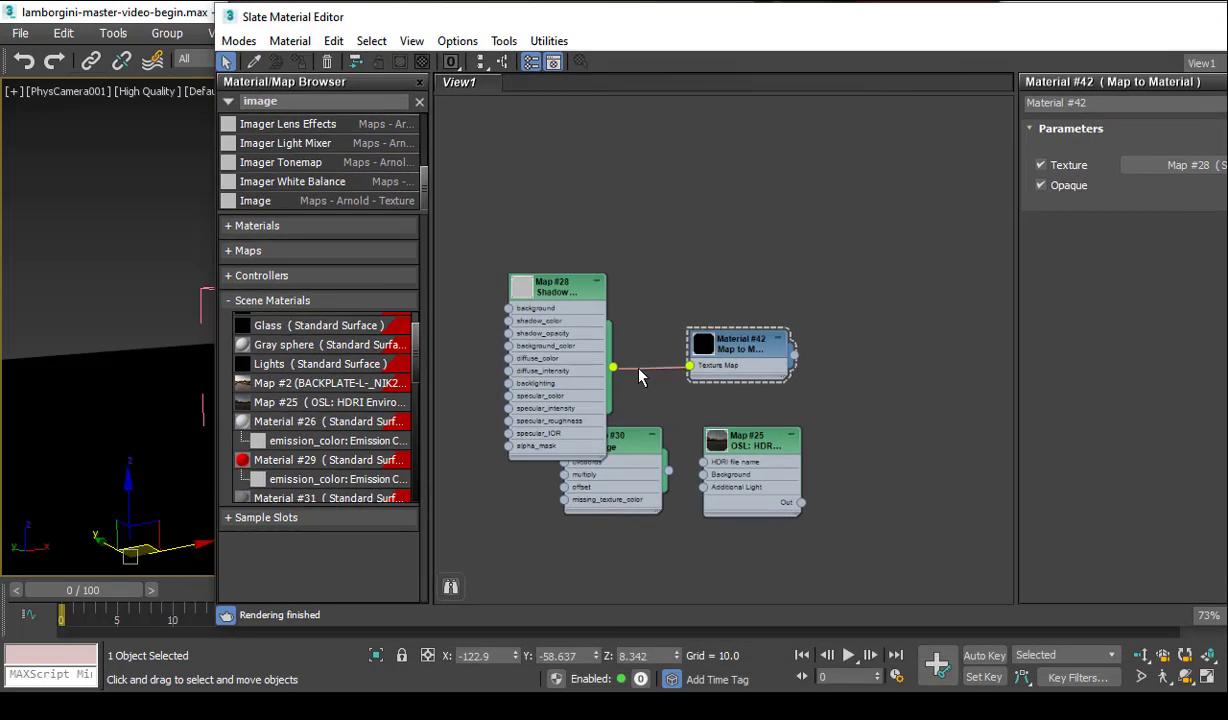
drag(638, 408, 828, 531)
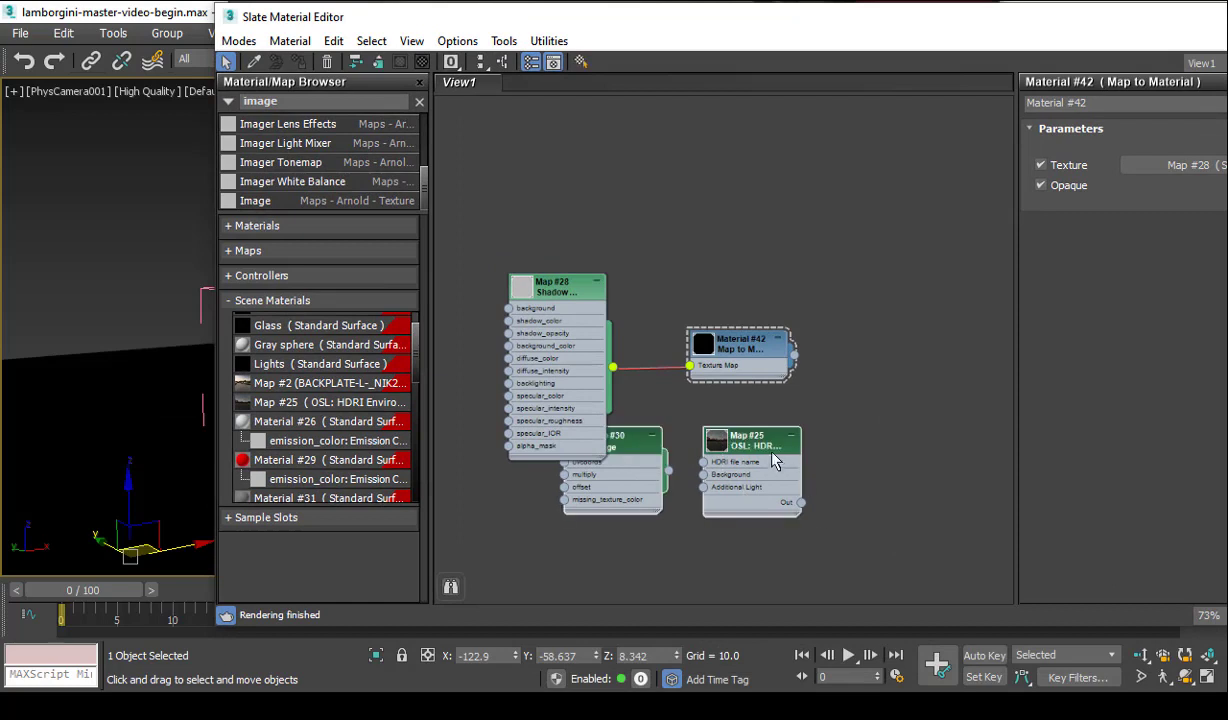
drag(773, 450, 815, 547)
drag(513, 219, 803, 416)
drag(585, 288, 794, 177)
Search the material browser for "camer", add the Arnold Camera Projection map and connect it to the Shadow Matte's background_color
click(287, 102)
text(camer)
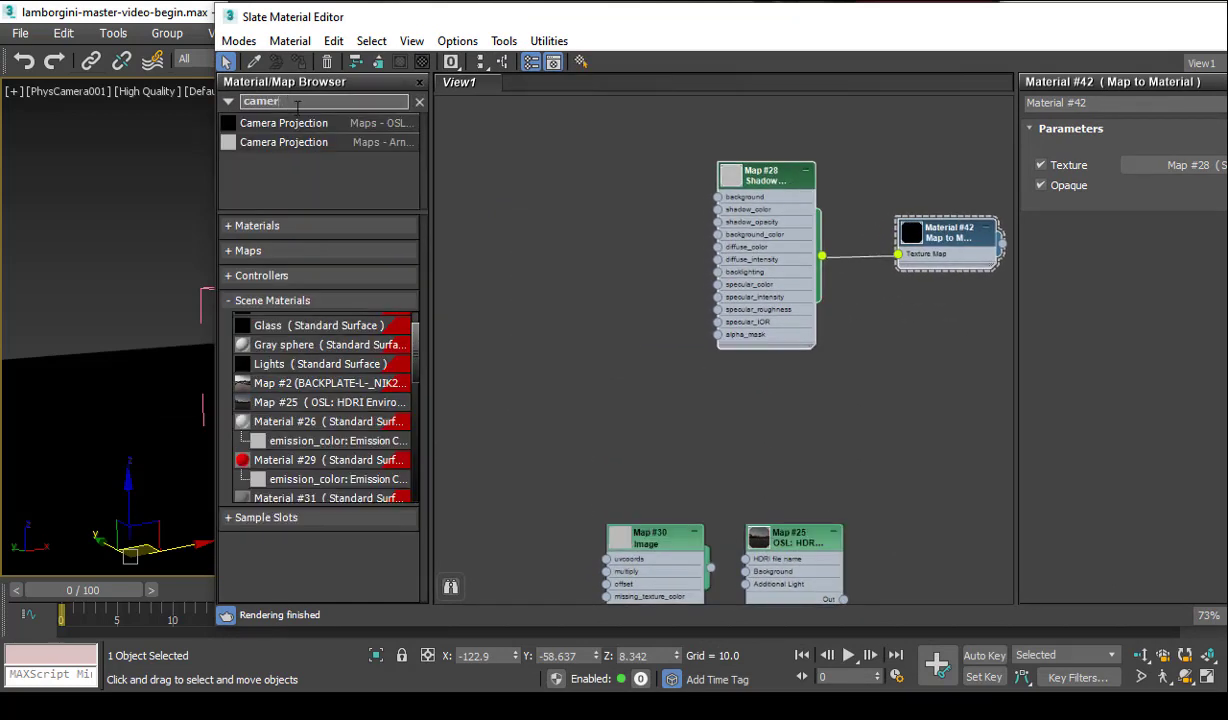
drag(290, 142, 590, 205)
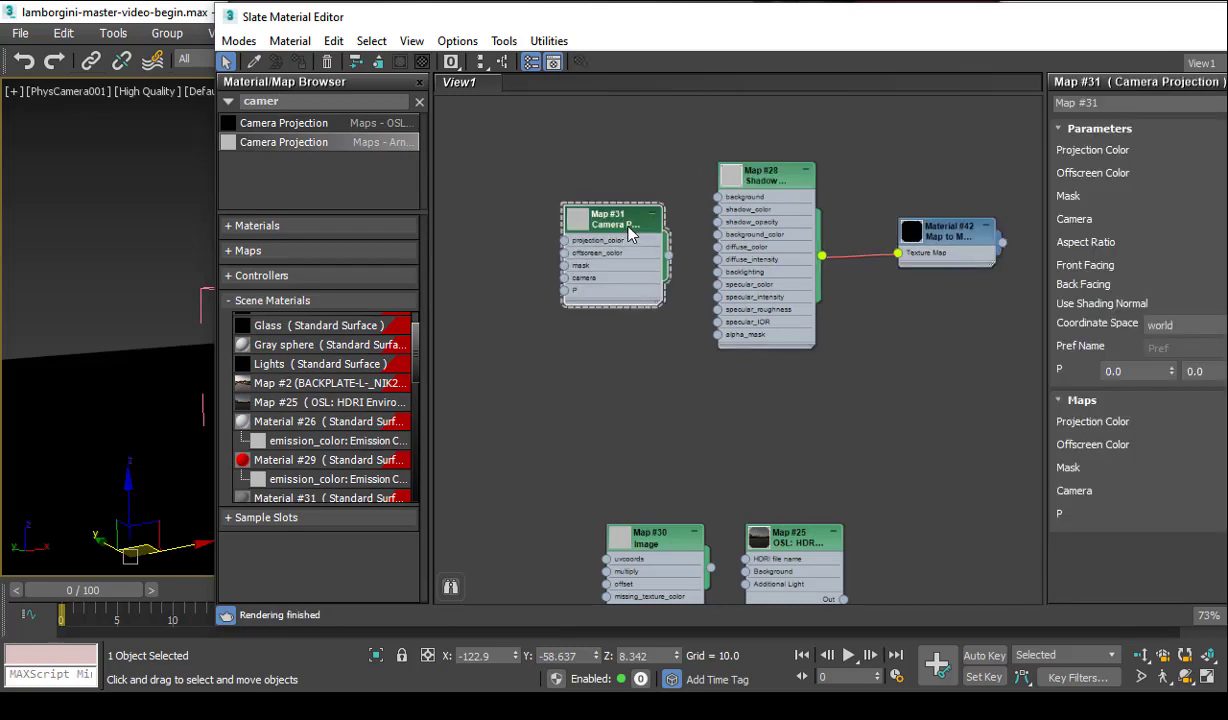
scroll(628, 232, up, 2)
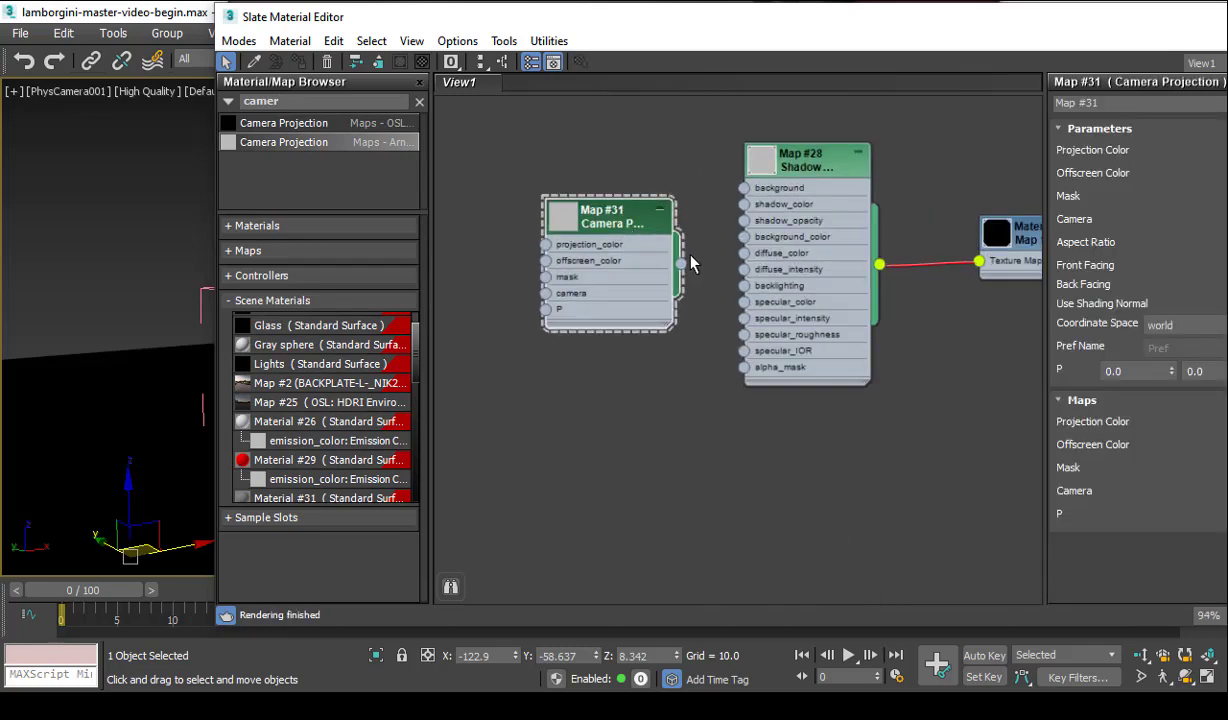
drag(680, 264, 744, 237)
middle_drag(663, 162, 822, 151)
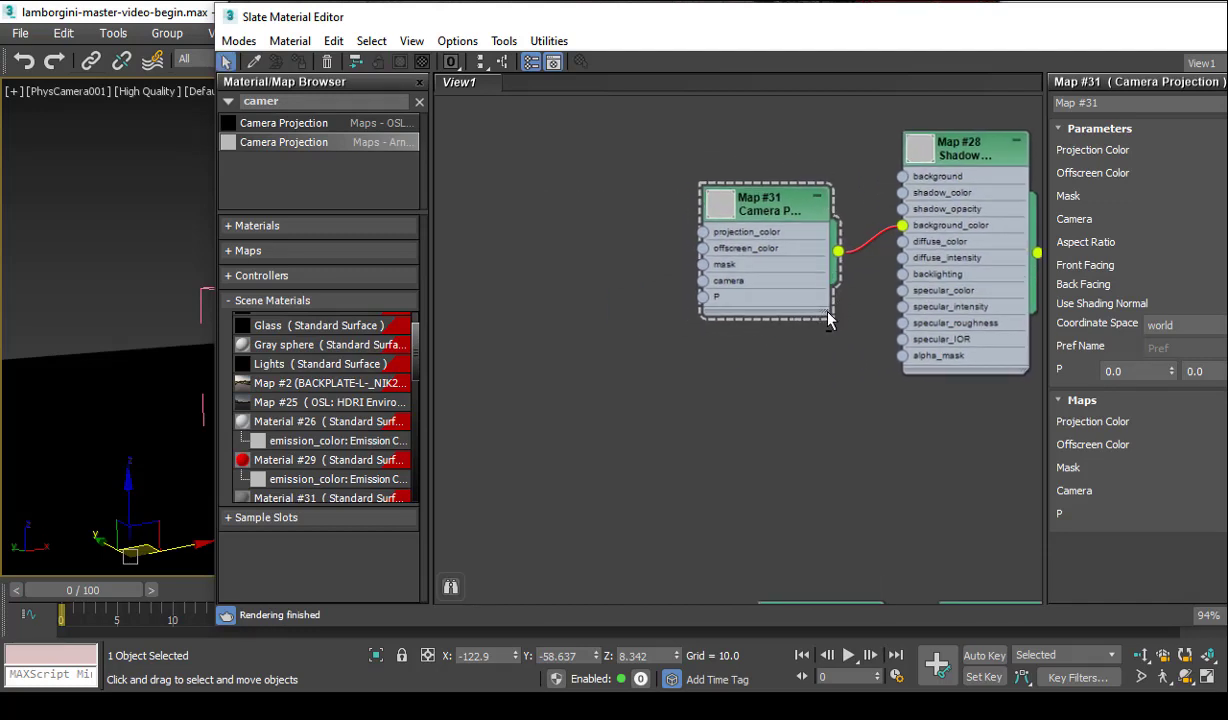
Connect the backplate Image map to the Camera Projection's projection_color and the HDRI Environment's output to its offscreen_color
middle_drag(755, 405, 709, 371)
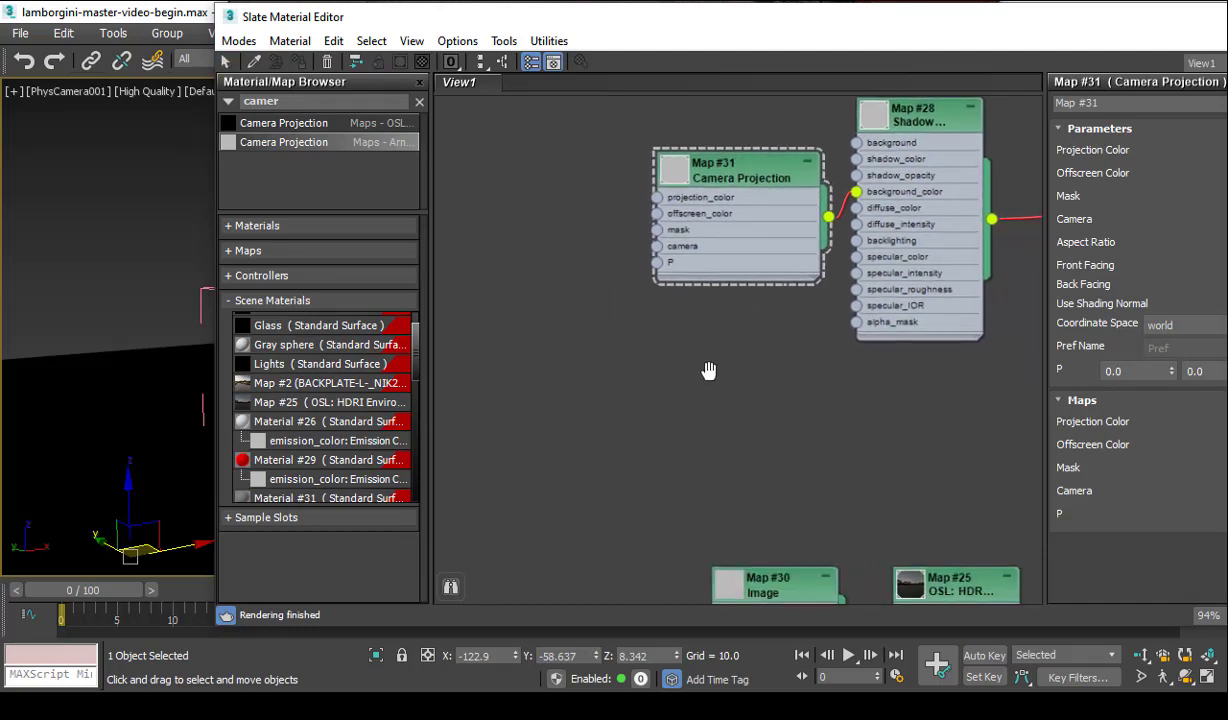
drag(770, 590, 498, 162)
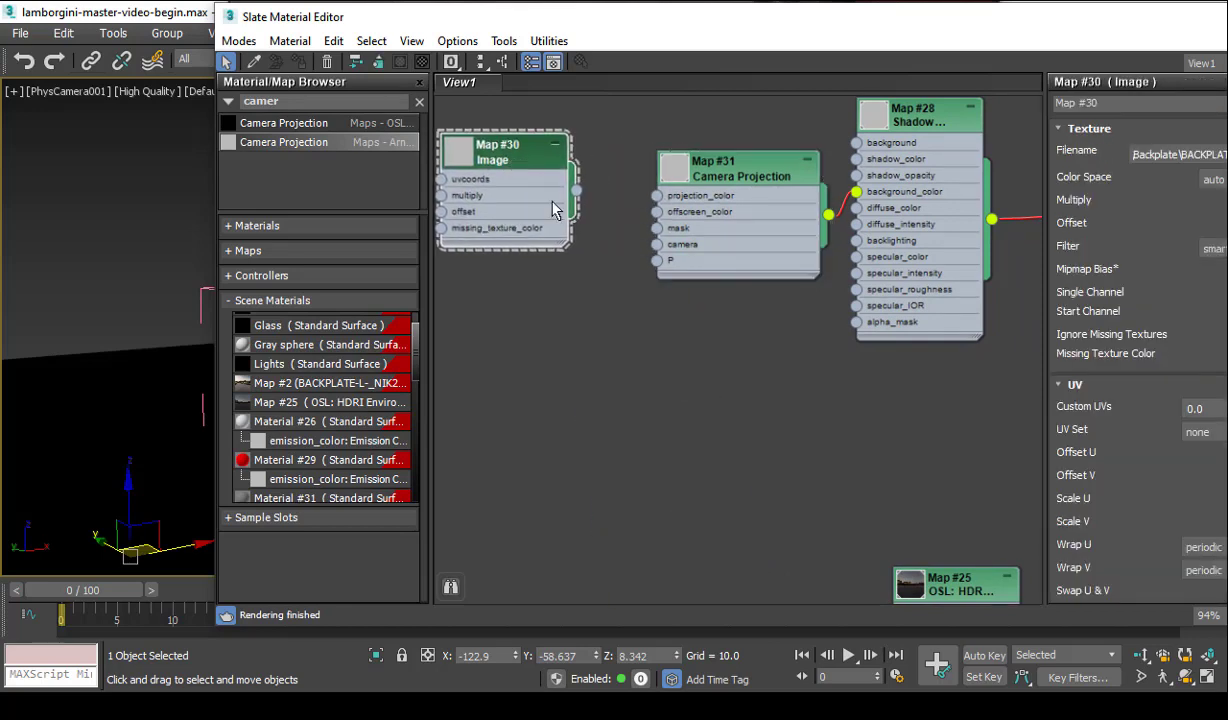
drag(577, 192, 656, 196)
drag(960, 585, 540, 320)
double_click(545, 320)
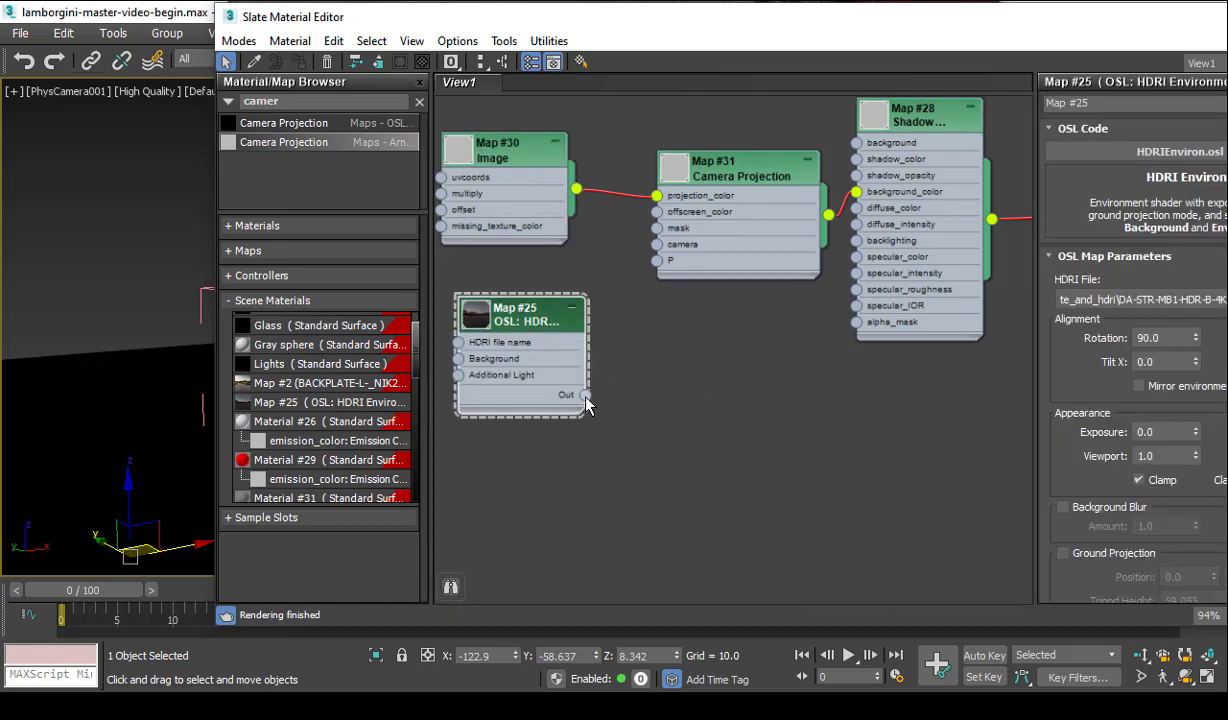
drag(586, 396, 656, 211)
Set the Shadow Matte map's Background option to background_color, keeping the render visible beside the material editor
mouse_move(450, 17)
mouse_down()
mouse_move(1072, 17)
mouse_move(990, 38)
mouse_move(824, 46)
mouse_up()
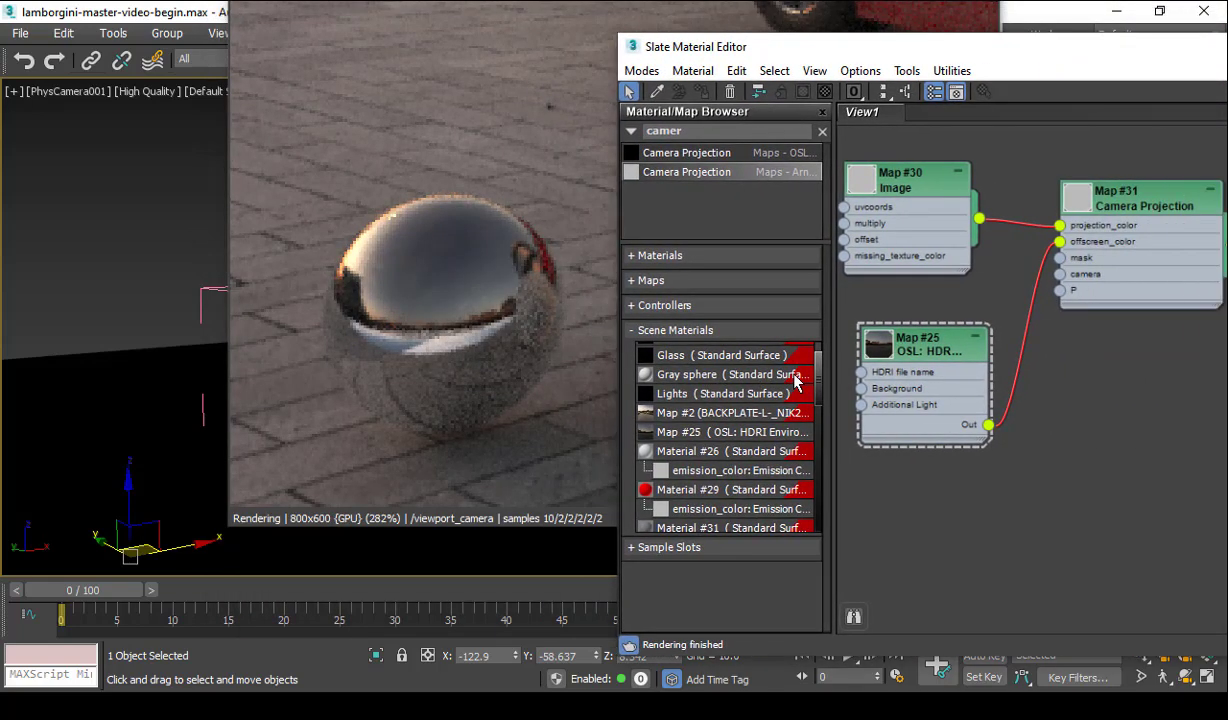
middle_drag(1140, 417, 837, 443)
double_click(1022, 188)
drag(1000, 46, 386, 369)
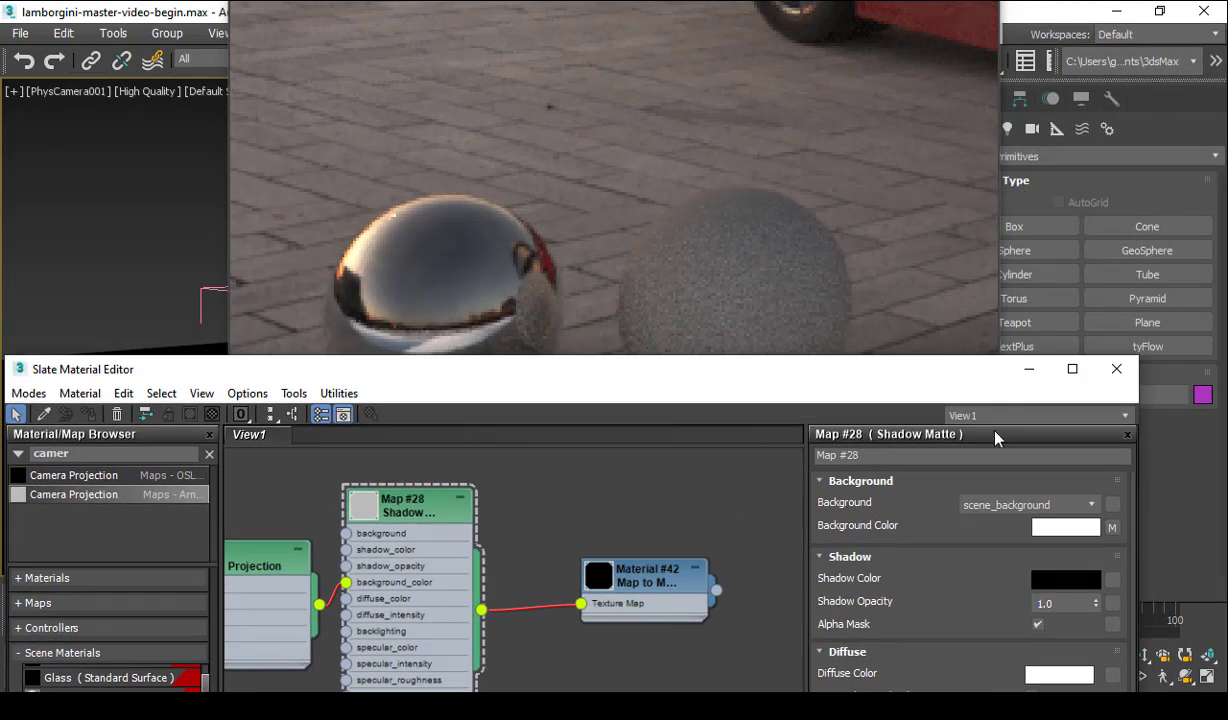
click(1028, 504)
click(985, 527)
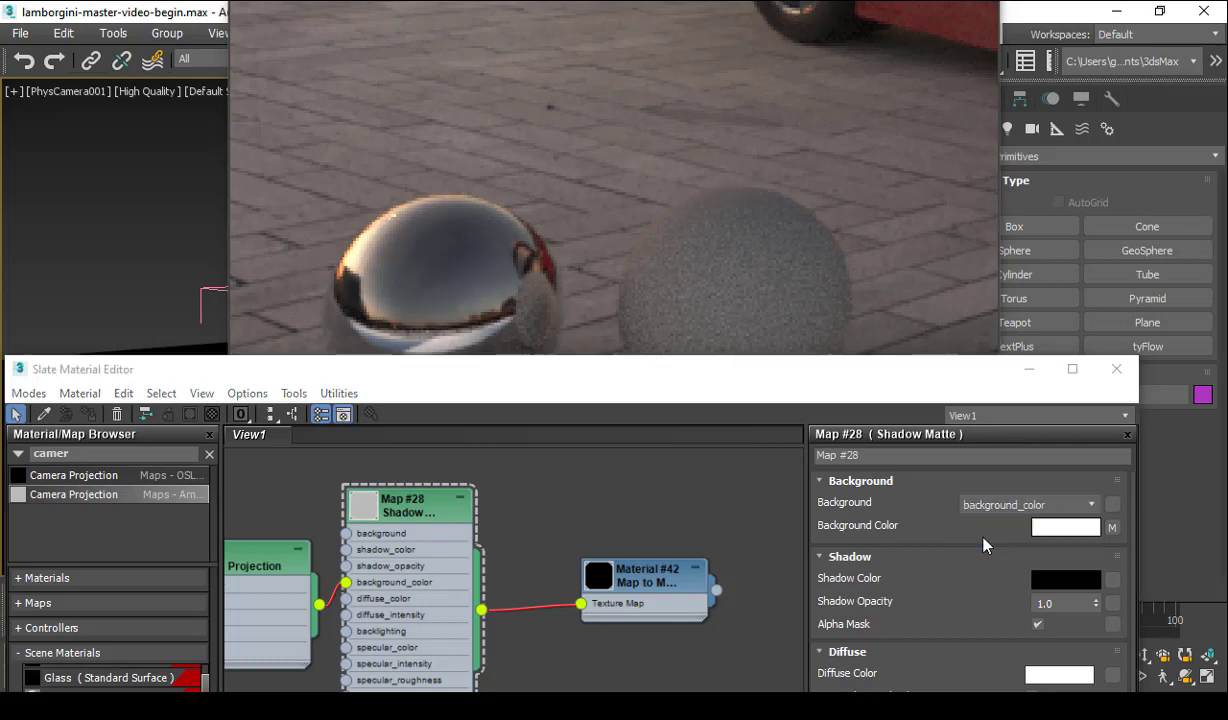
Display the Camera Projection map's parameters to check its camera and aspect ratio
drag(719, 369, 730, 457)
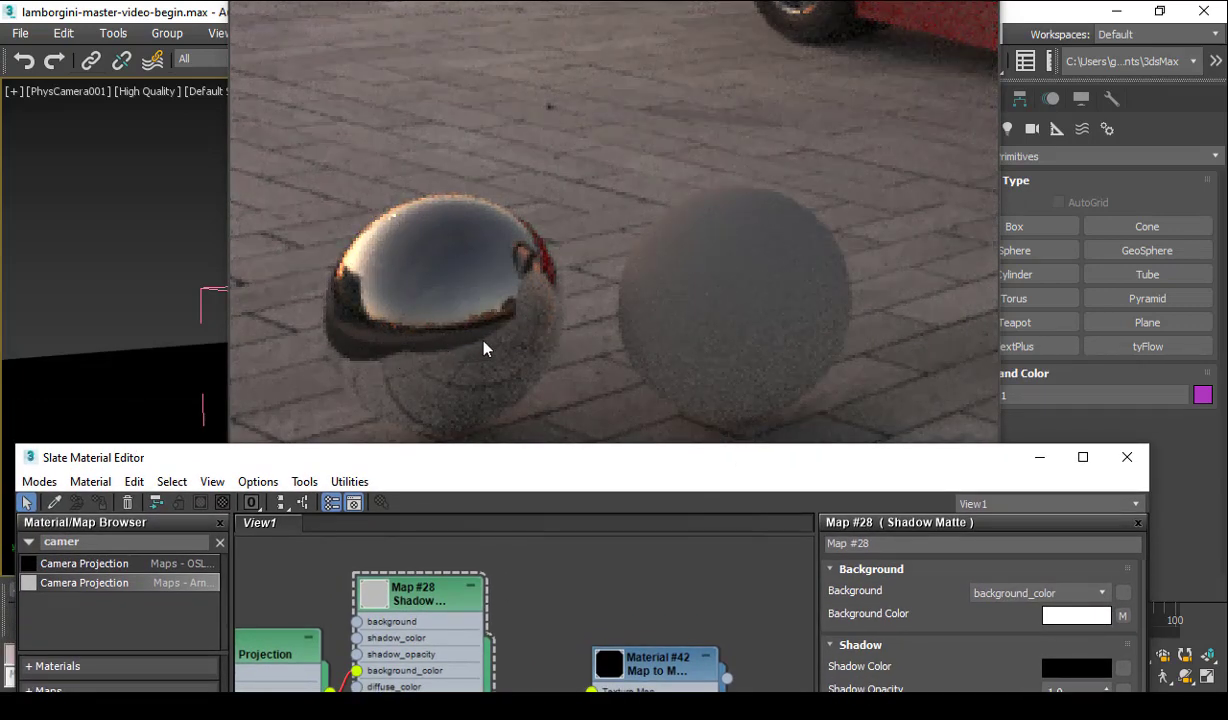
double_click(328, 624)
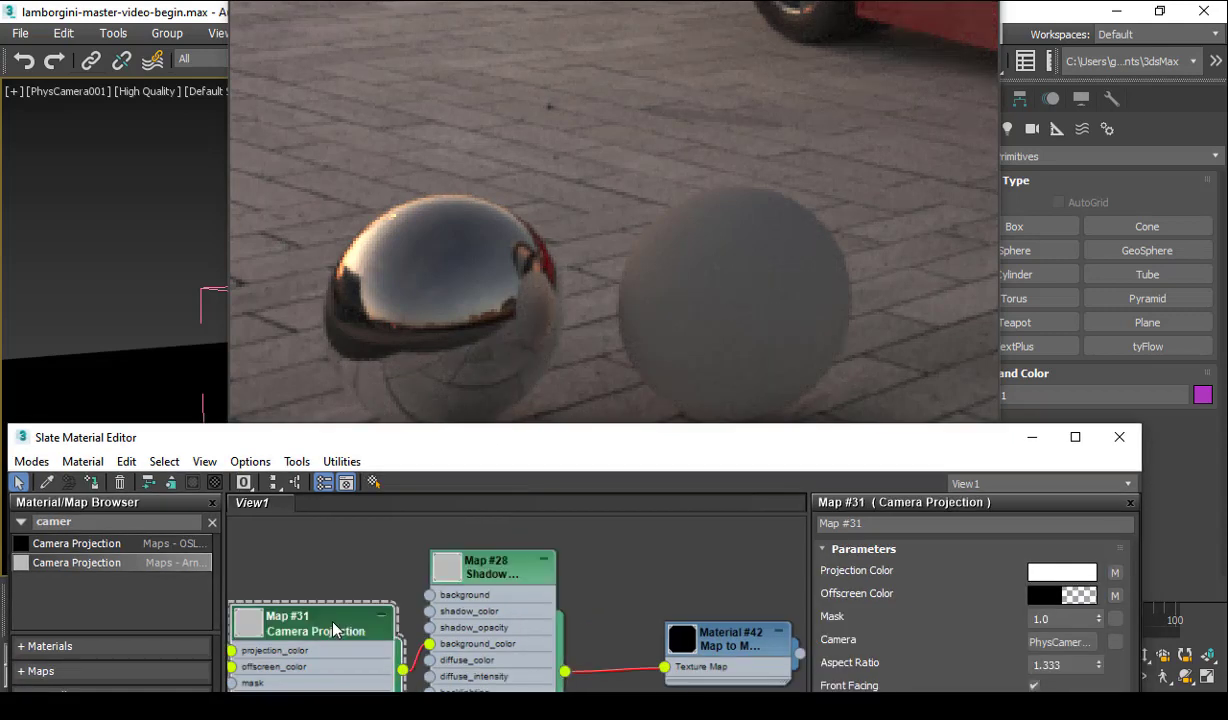
middle_drag(343, 638, 391, 605)
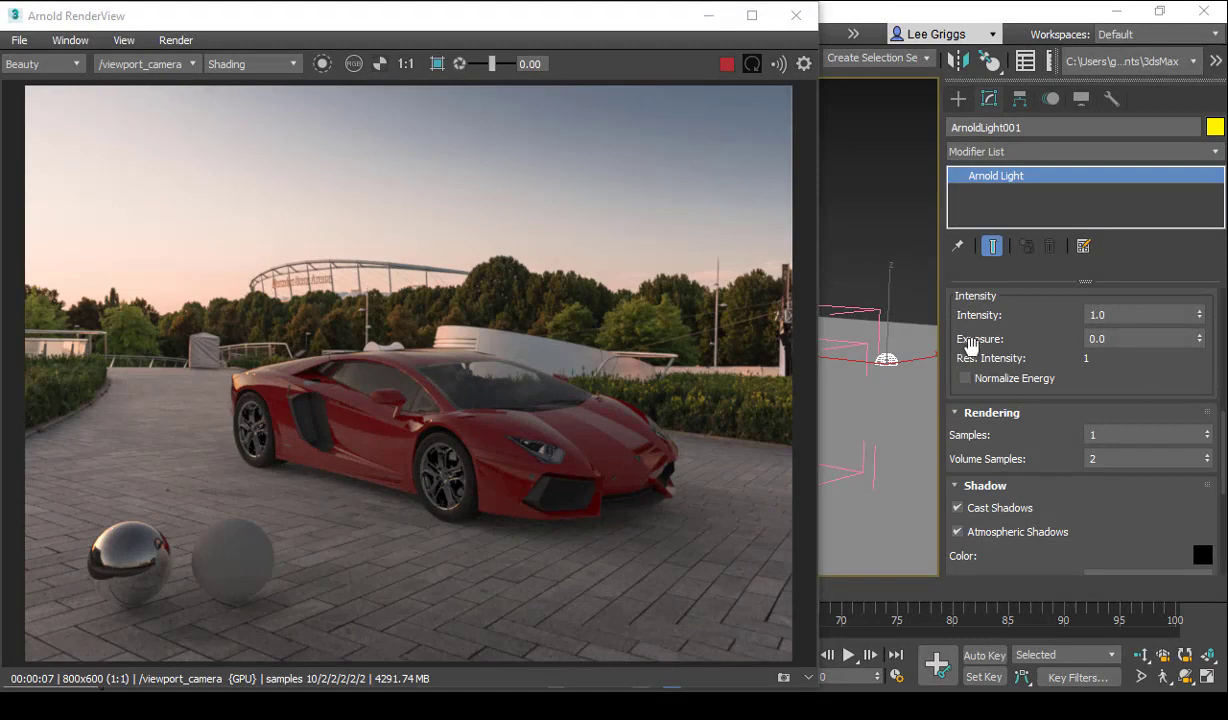
Set the skydome light's exposure to 1 and its samples to 3
click(1109, 340)
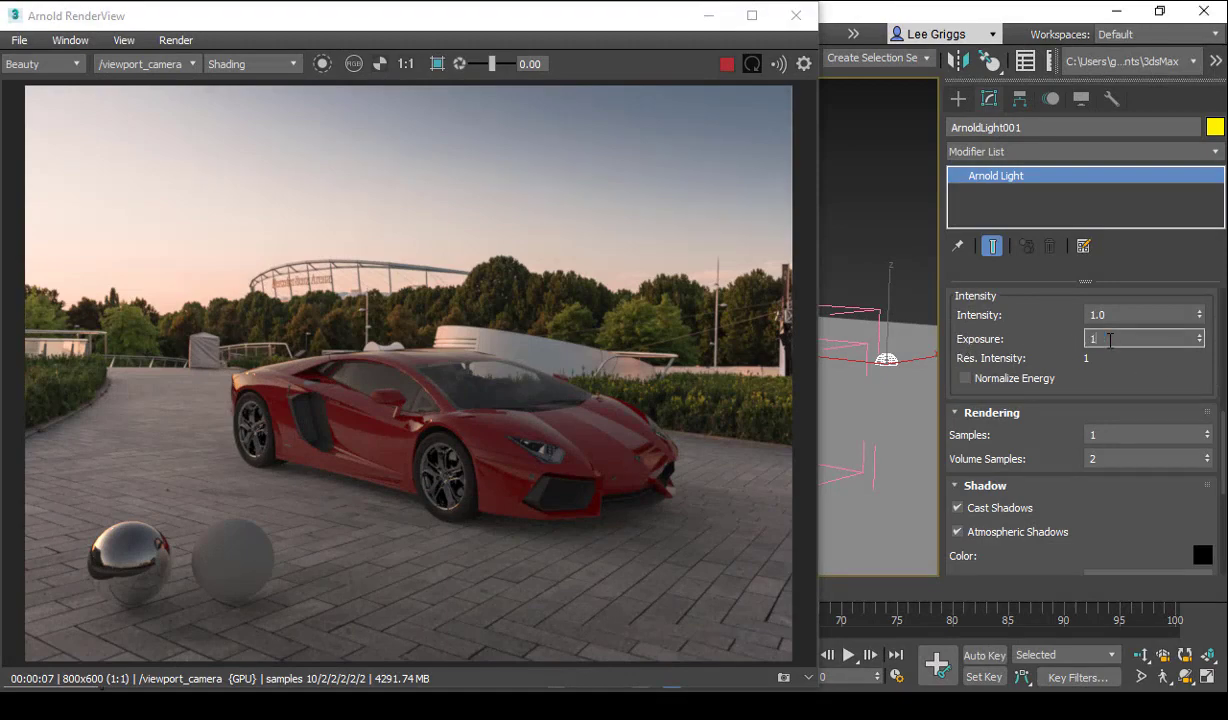
key(Return)
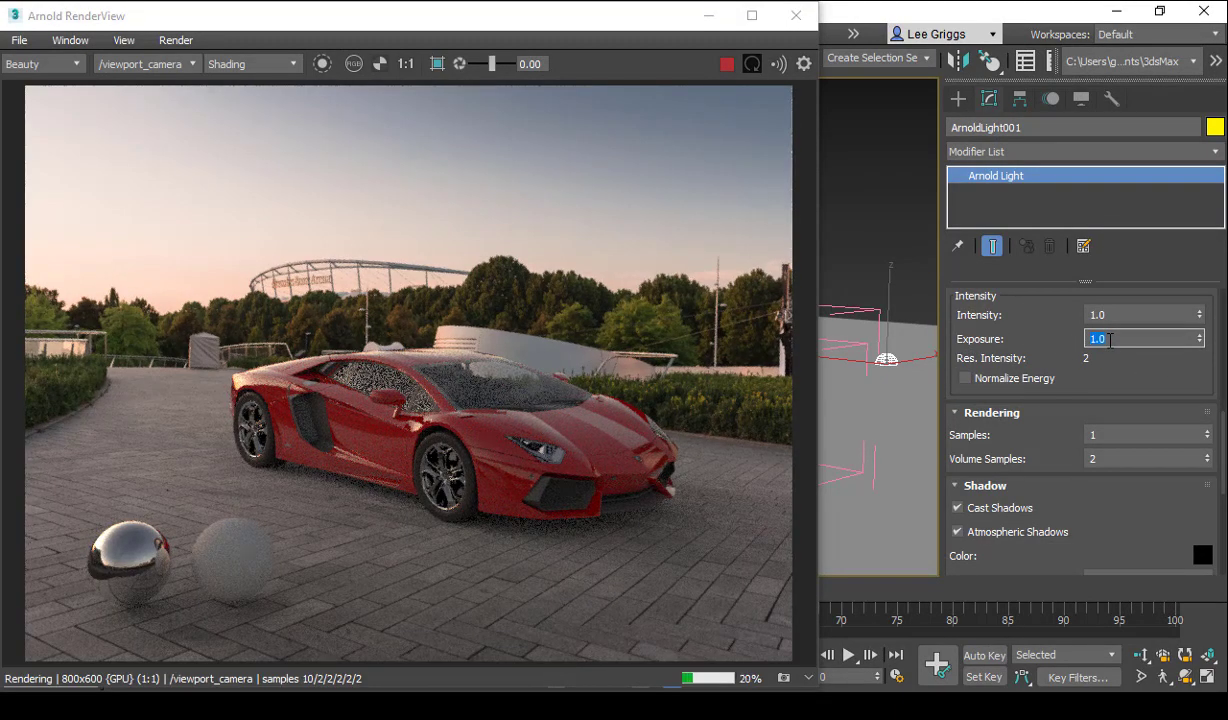
click(1096, 437)
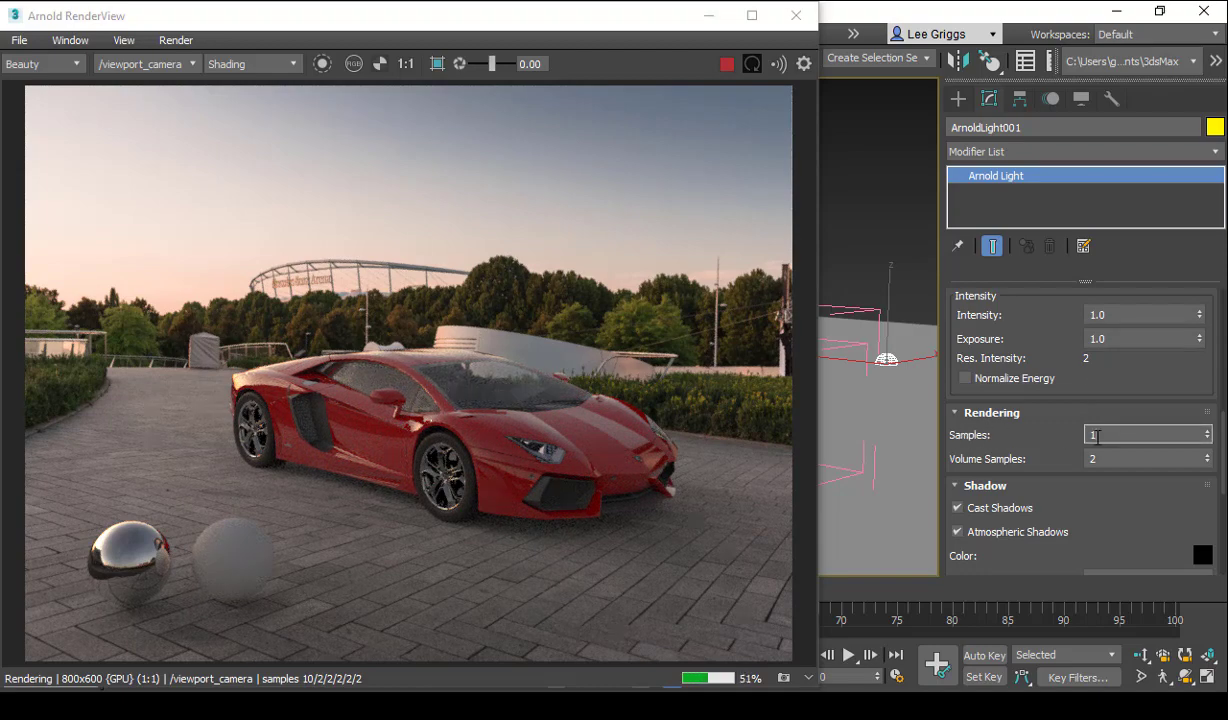
text(3)
key(Tab)
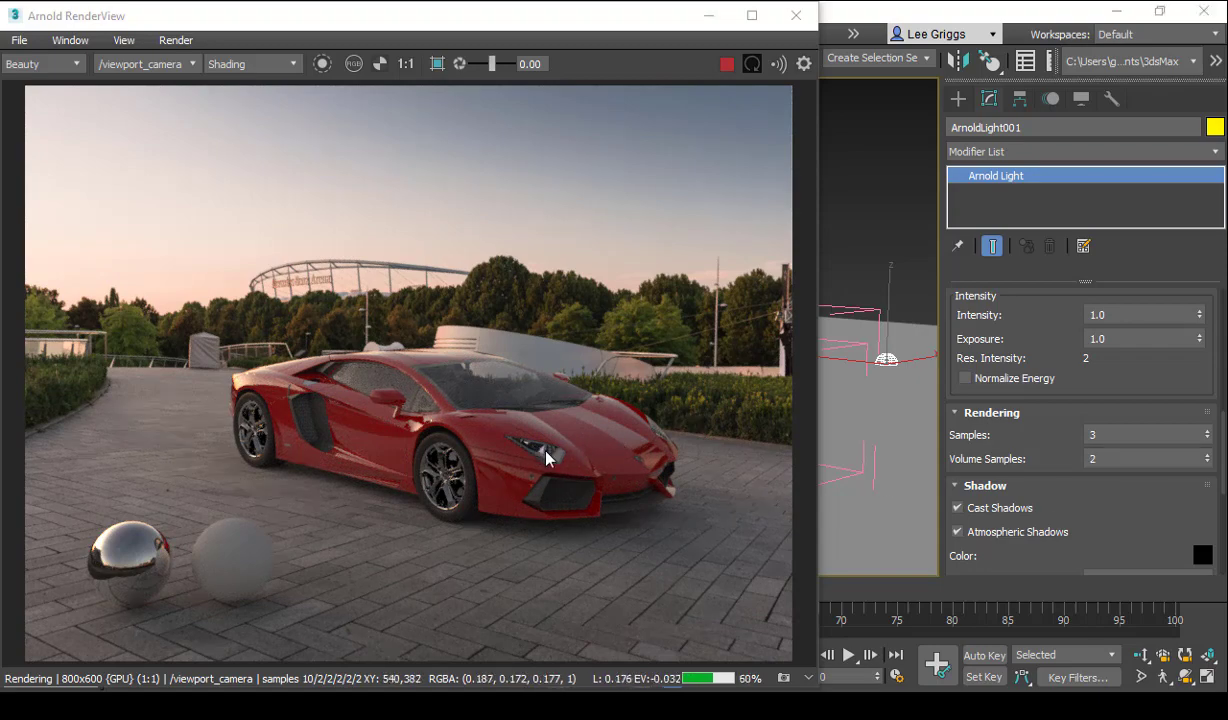
Set the Specular ray depth to 4 in the Arnold render settings
key(F10)
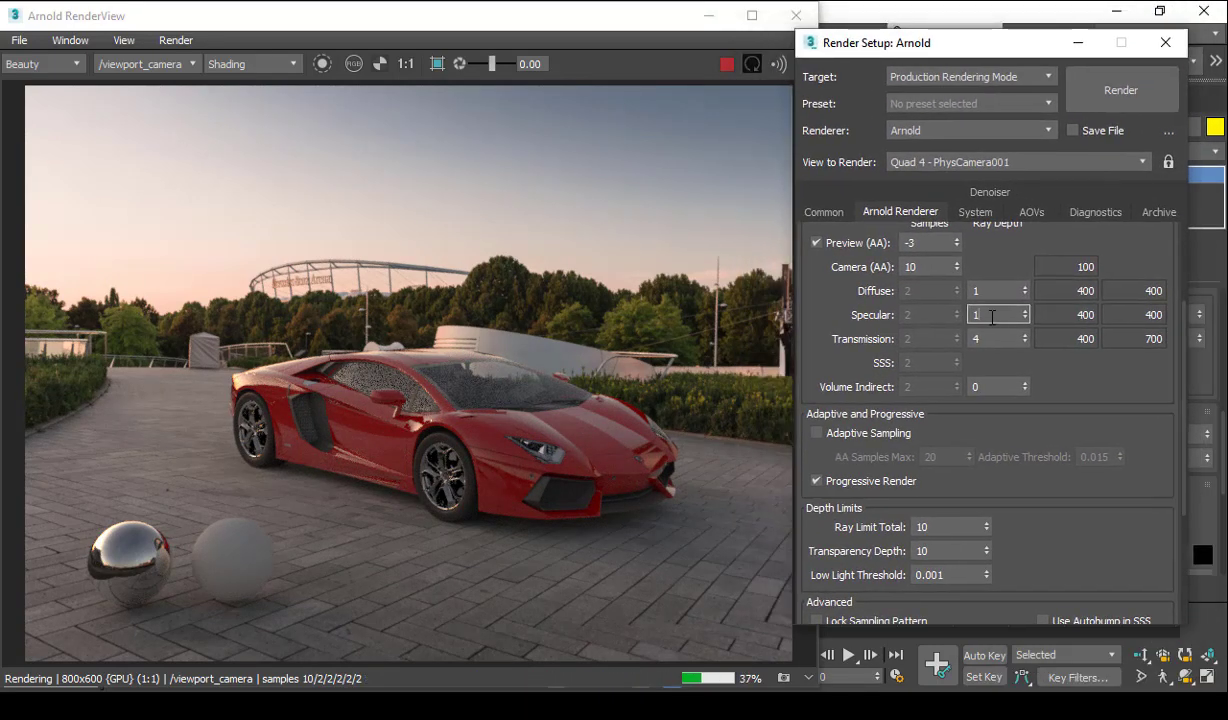
key(Tab)
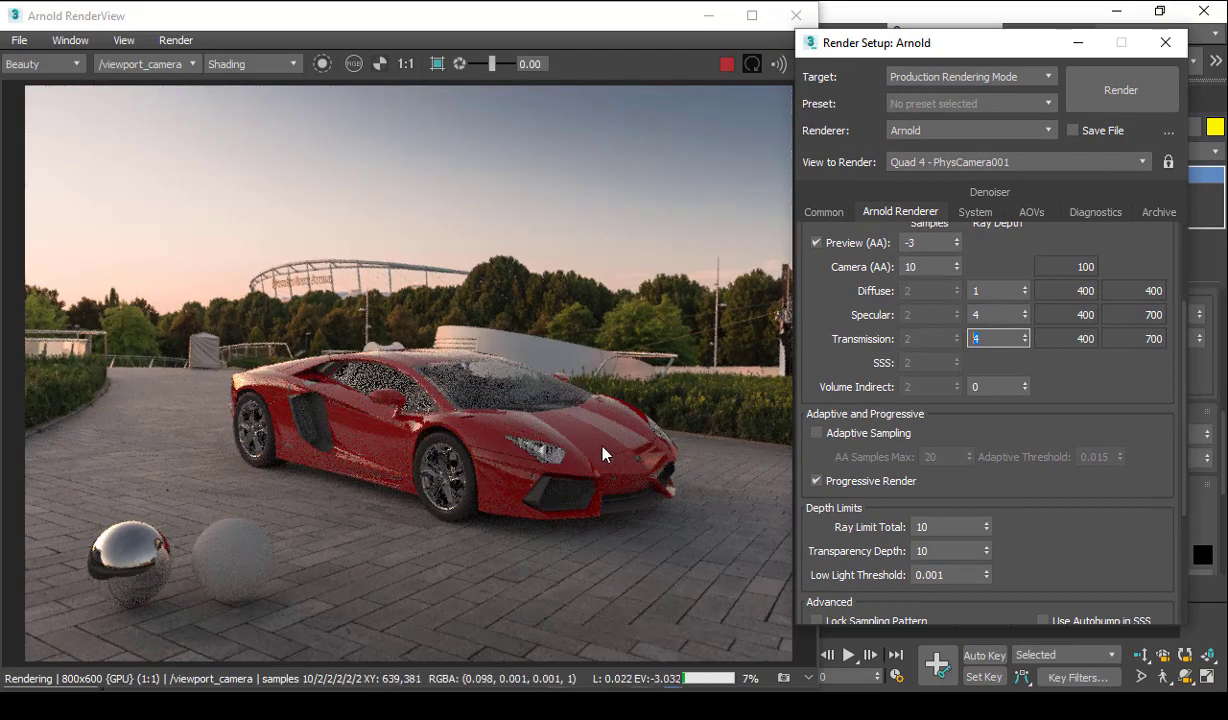